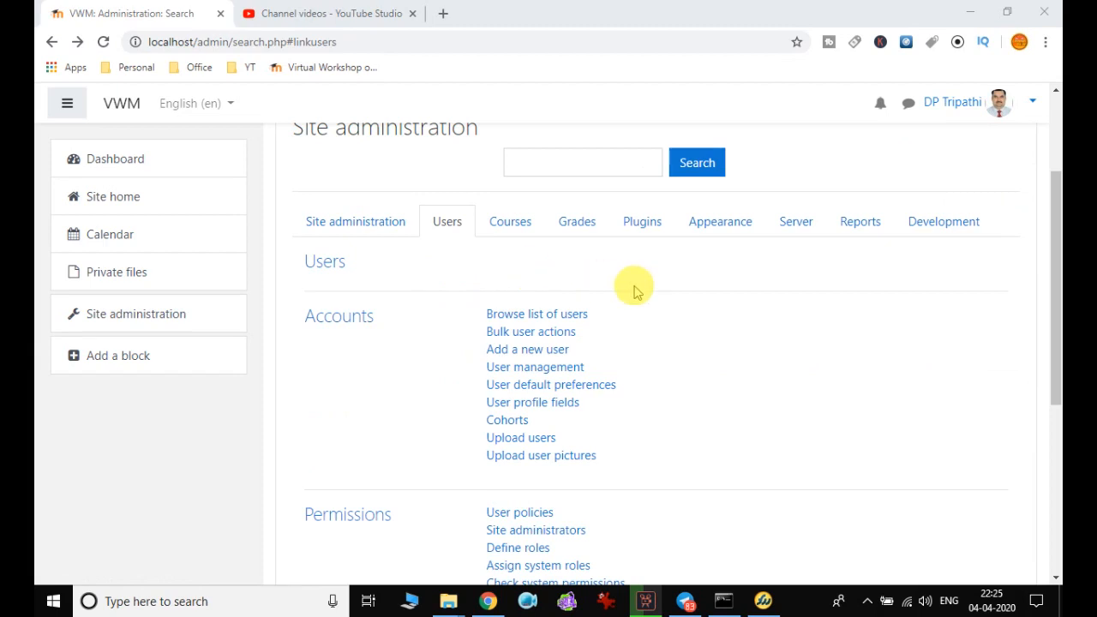
Open the User policies page from the Permissions section of user administration and reload it.
scroll(634, 292, "down", 2)
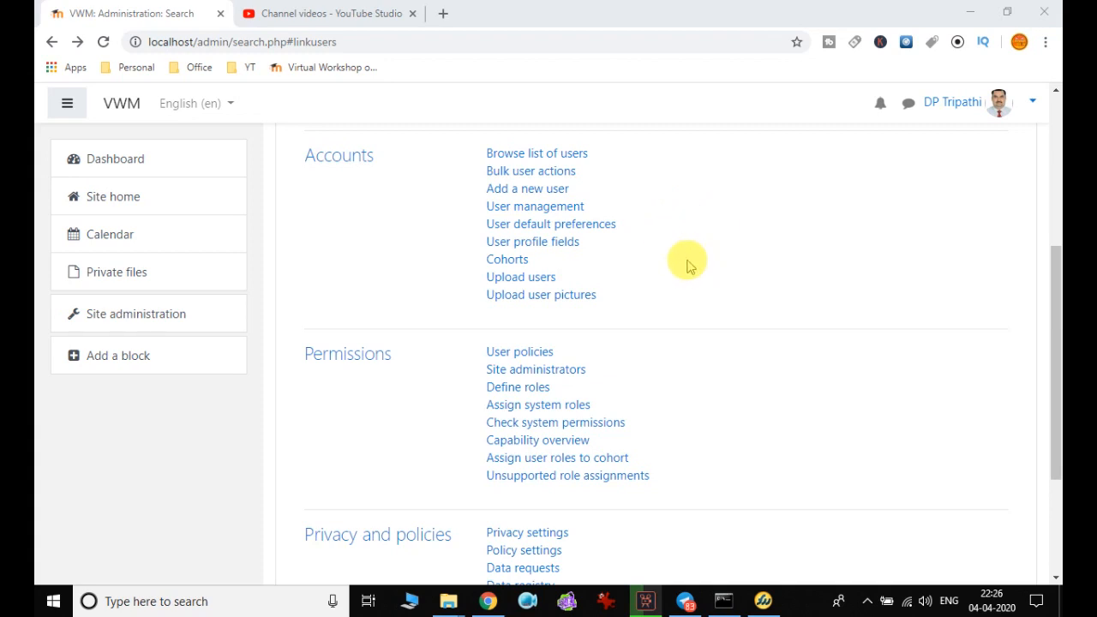
scroll(774, 252, "down", 1)
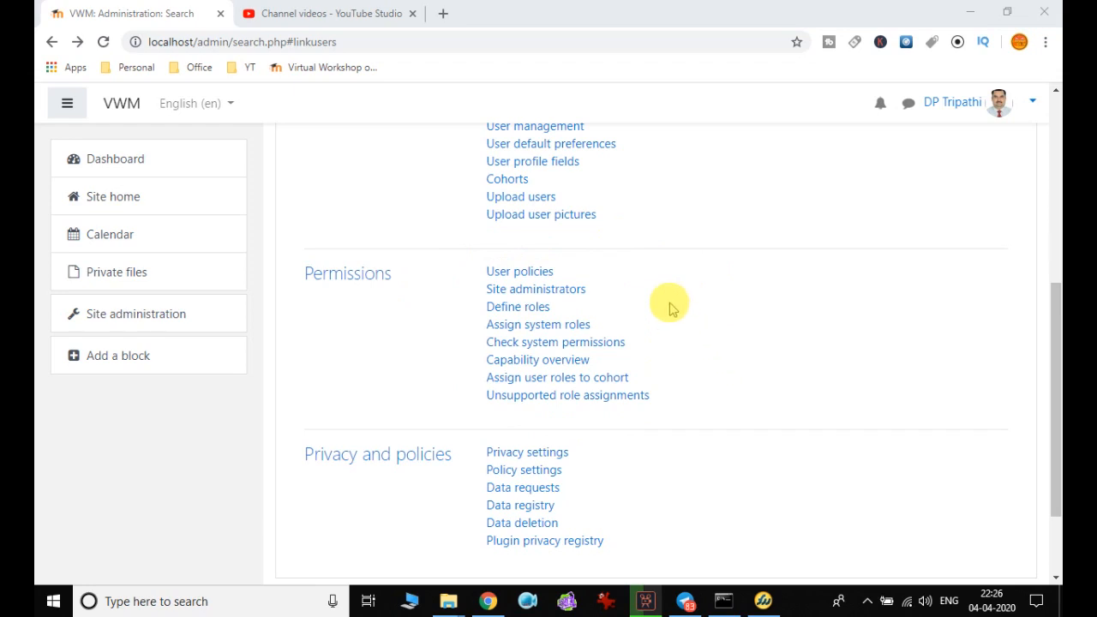
left_click(528, 283)
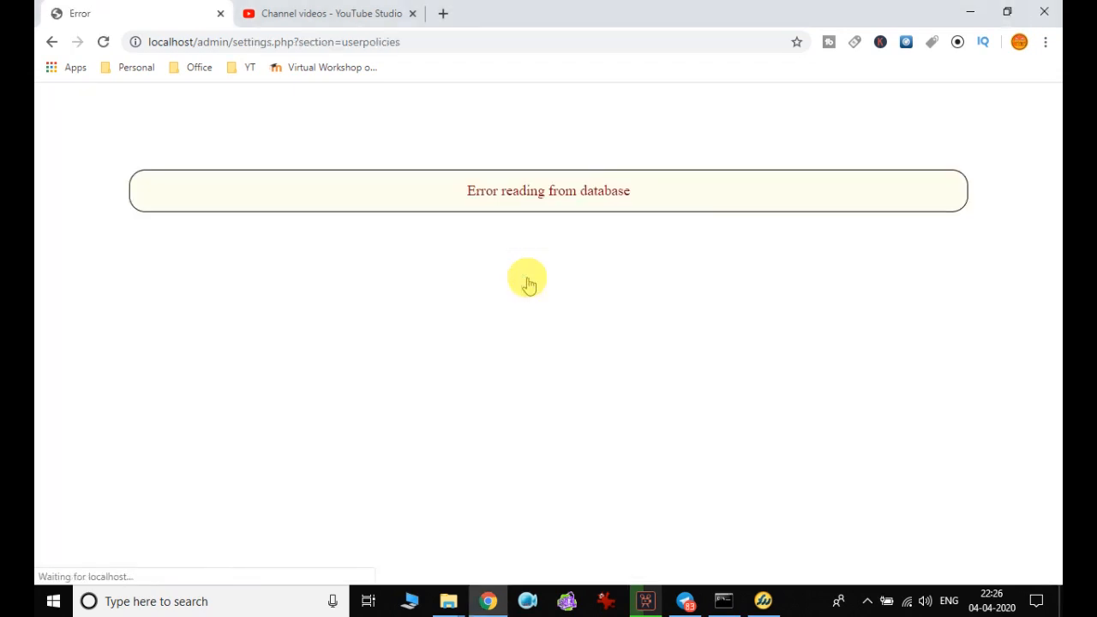
left_click(103, 42)
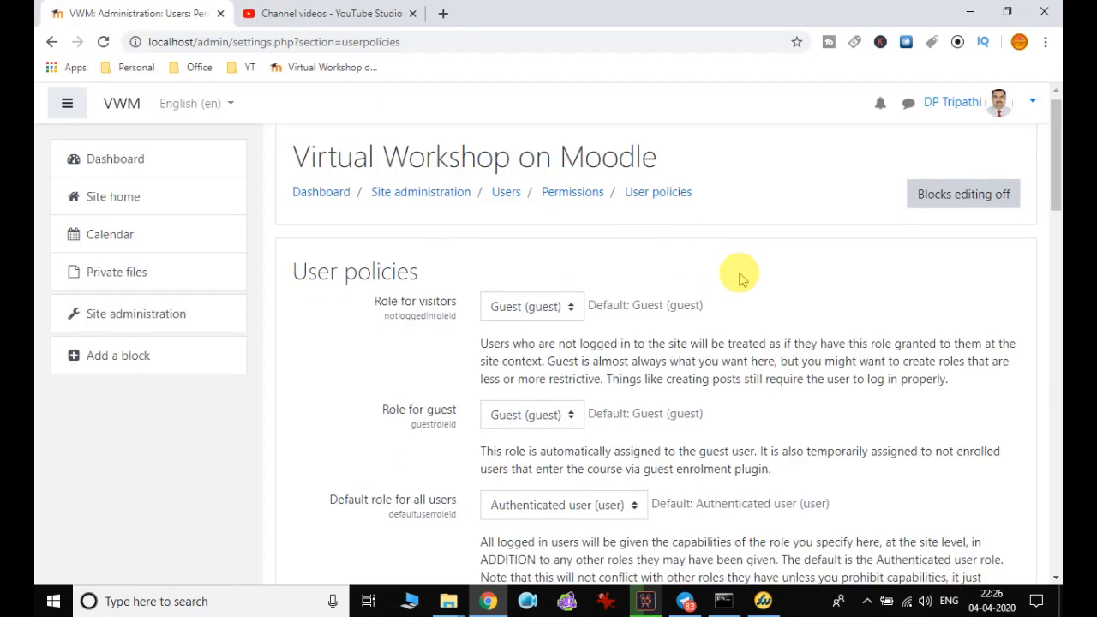
Examine the role settings for visitors, guests, all users, course creators and restorers, including the available role options.
scroll(740, 277, "down", 9)
scroll(740, 277, "up", 9)
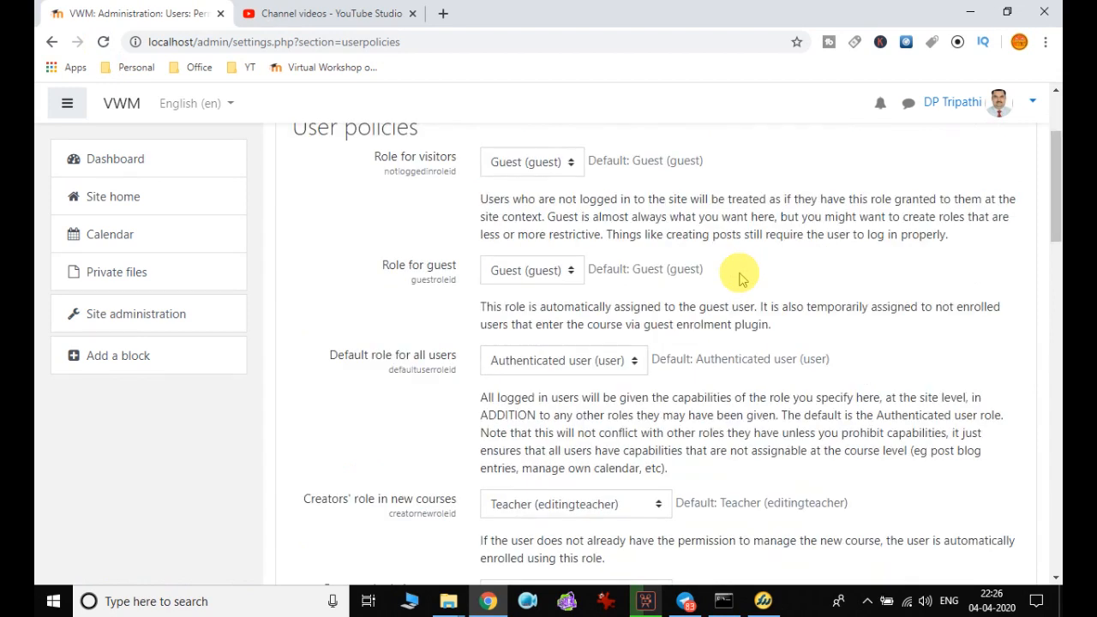
scroll(742, 278, "up", 1)
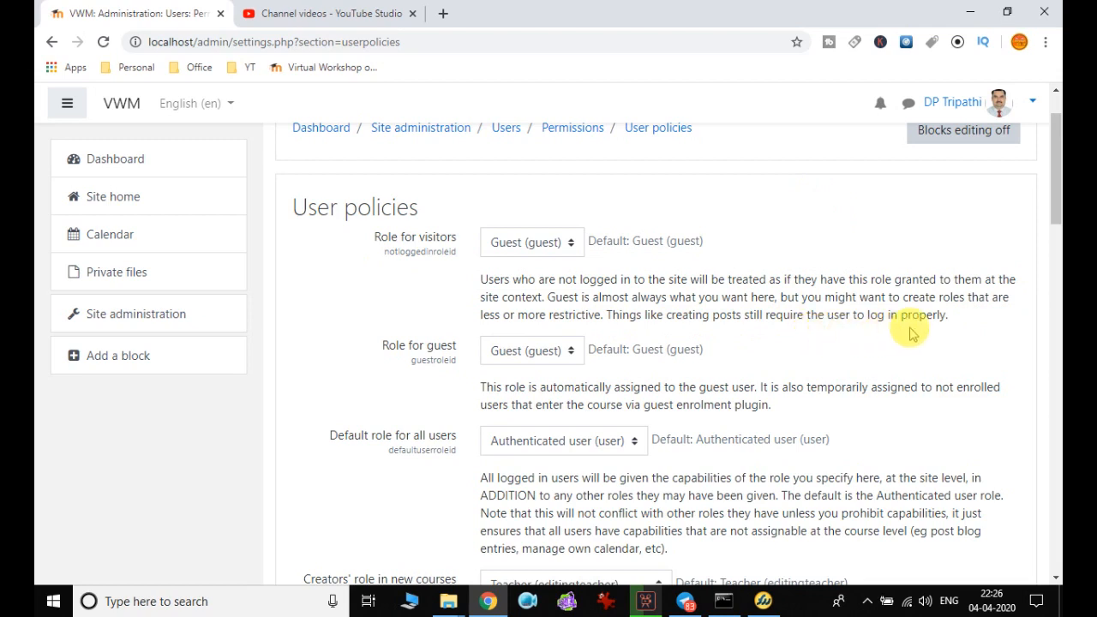
left_click(560, 243)
left_click(636, 246)
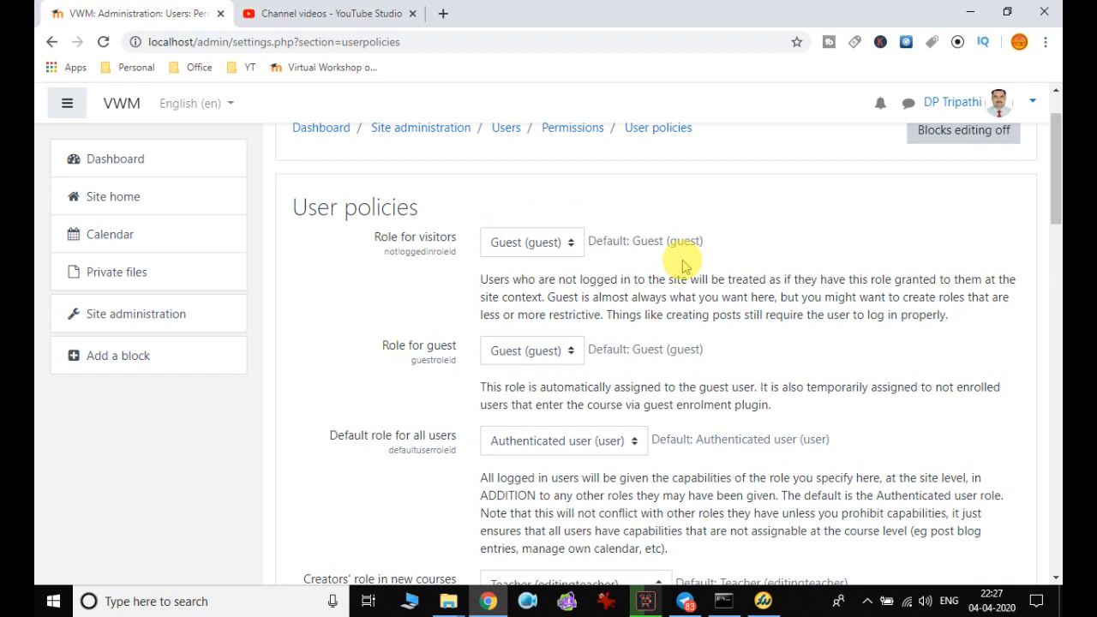
scroll(683, 266, "down", 2)
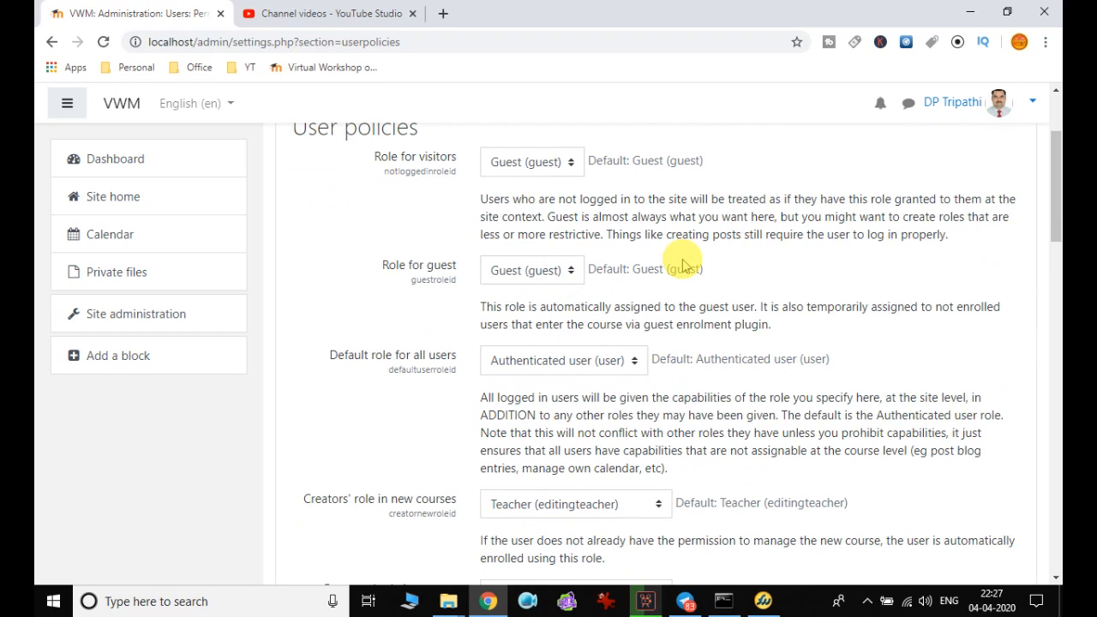
scroll(683, 266, "down", 2)
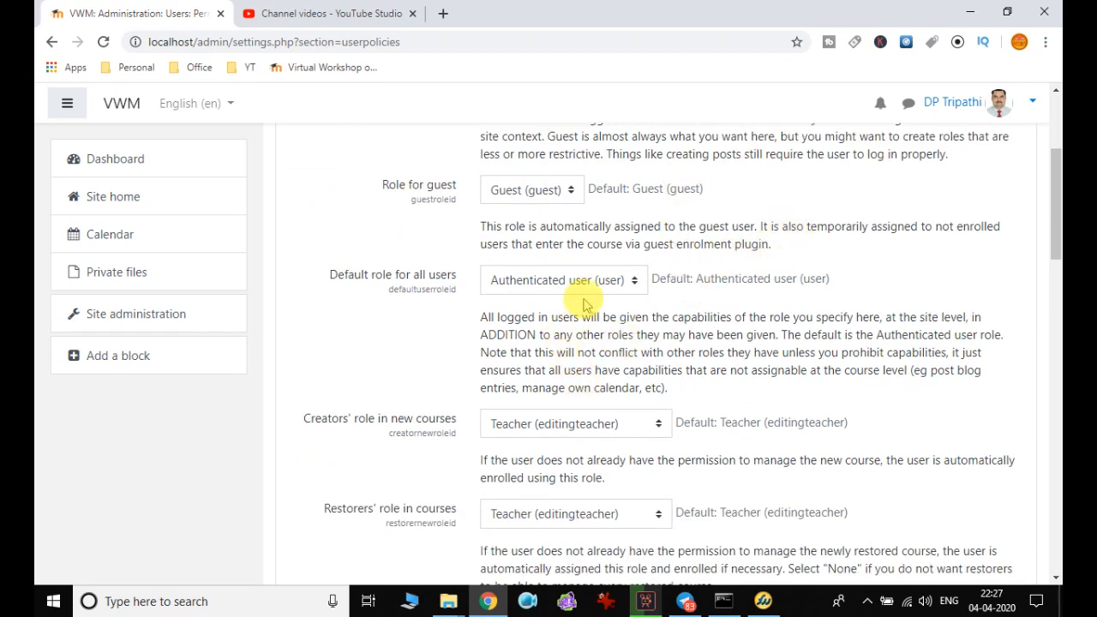
left_click(594, 274)
left_click(592, 275)
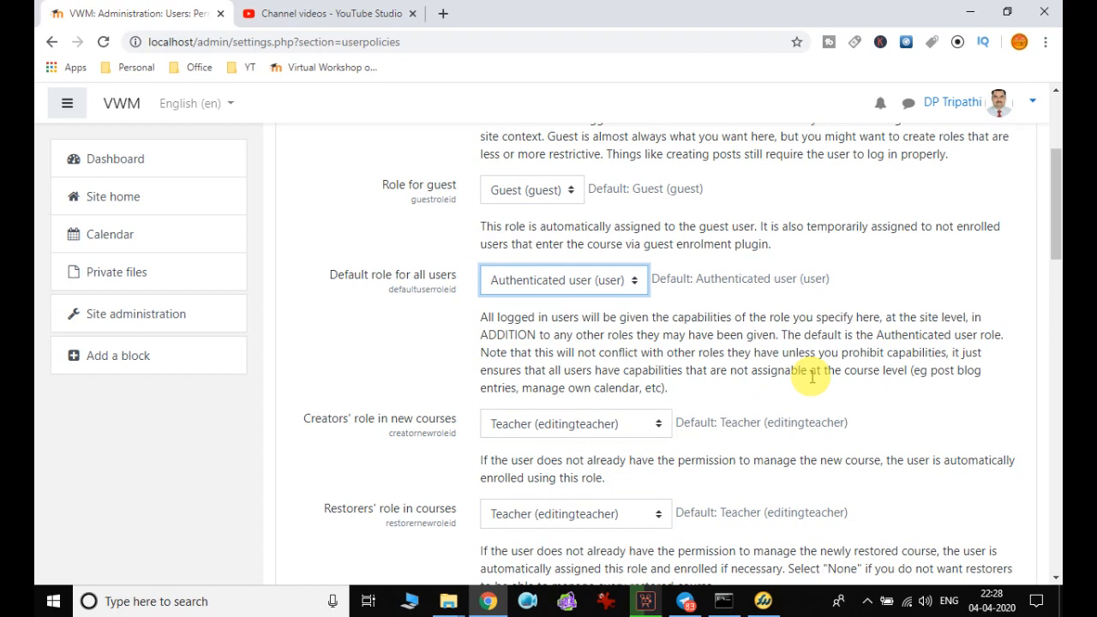
scroll(812, 377, "down", 3)
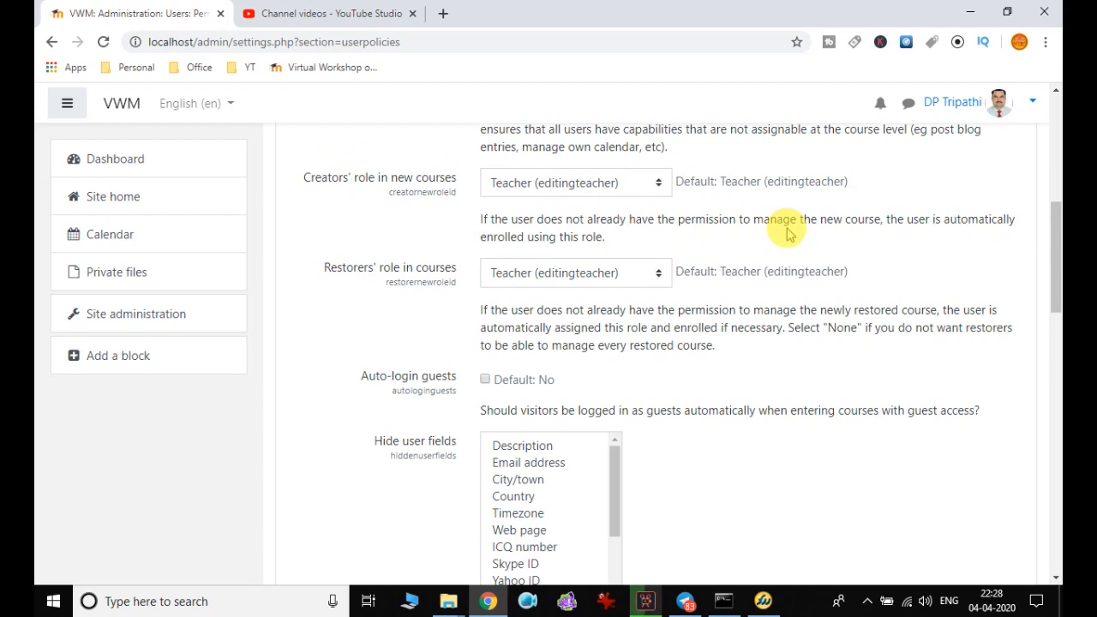
scroll(787, 233, "down", 1)
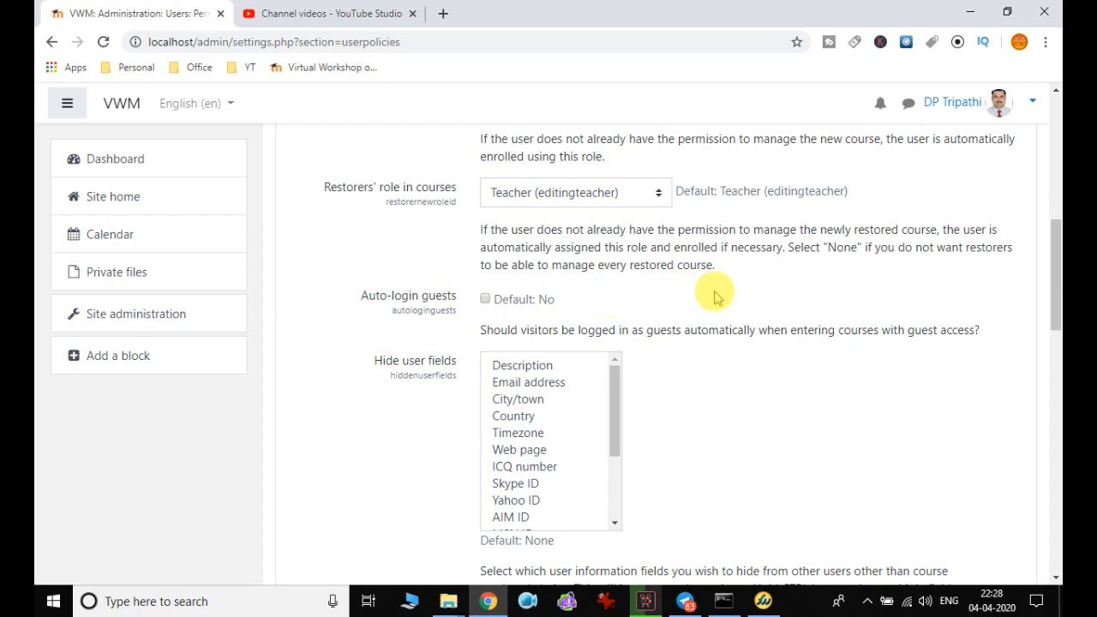
Select Email address, City/town, Timezone and Skype ID together as hidden user fields.
scroll(760, 299, "down", 2)
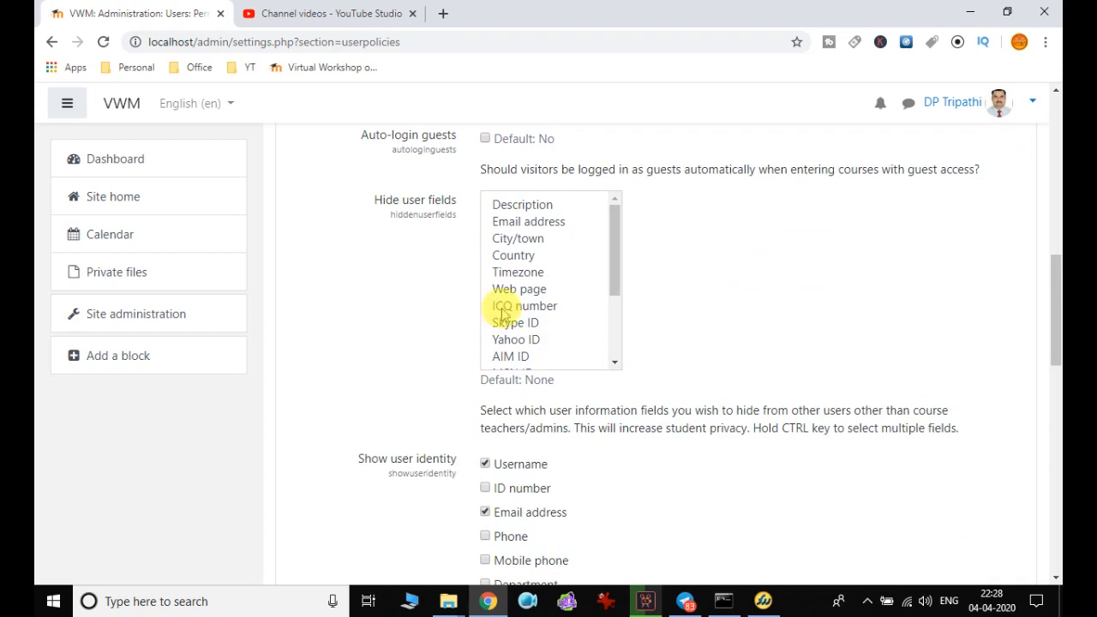
scroll(604, 252, "down", 2)
scroll(606, 245, "up", 2)
scroll(603, 253, "down", 1)
scroll(603, 249, "up", 2)
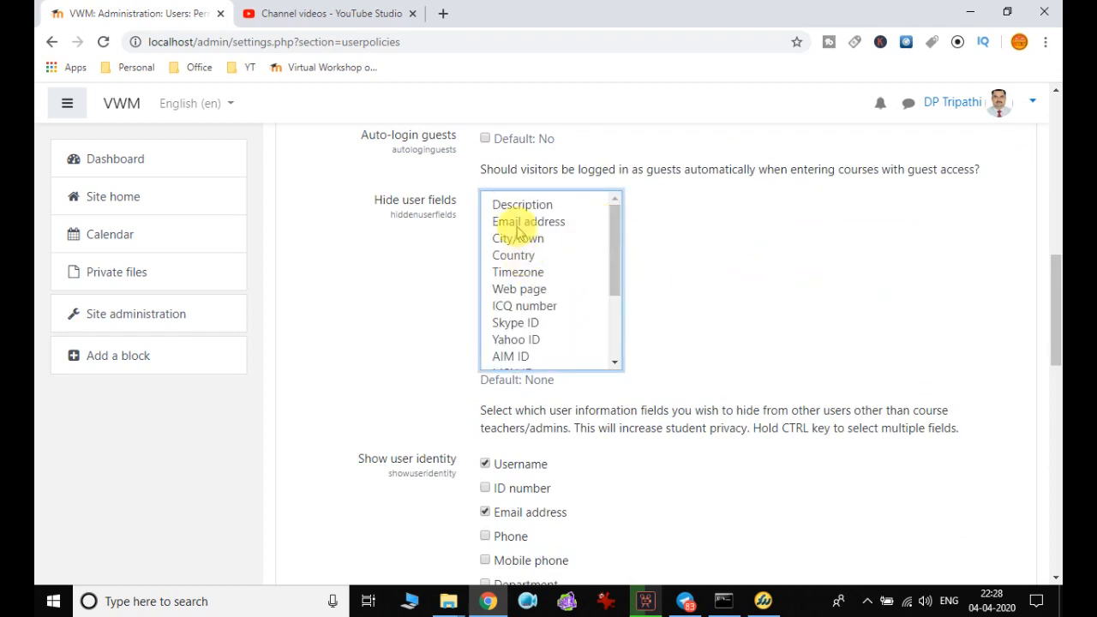
left_click(530, 259)
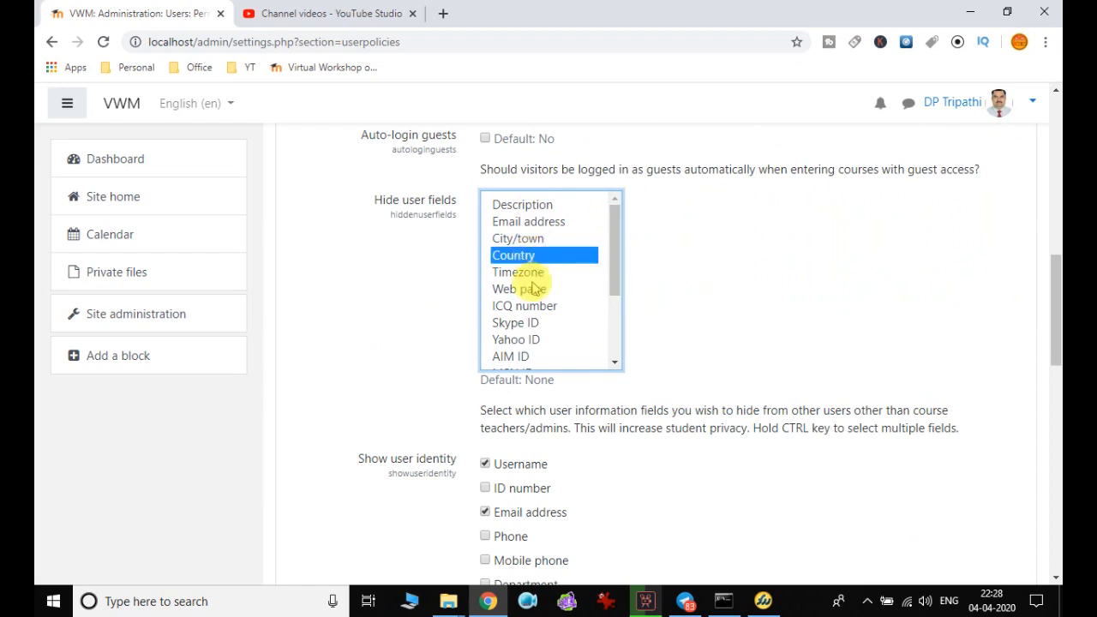
left_click(522, 223, "ctrl")
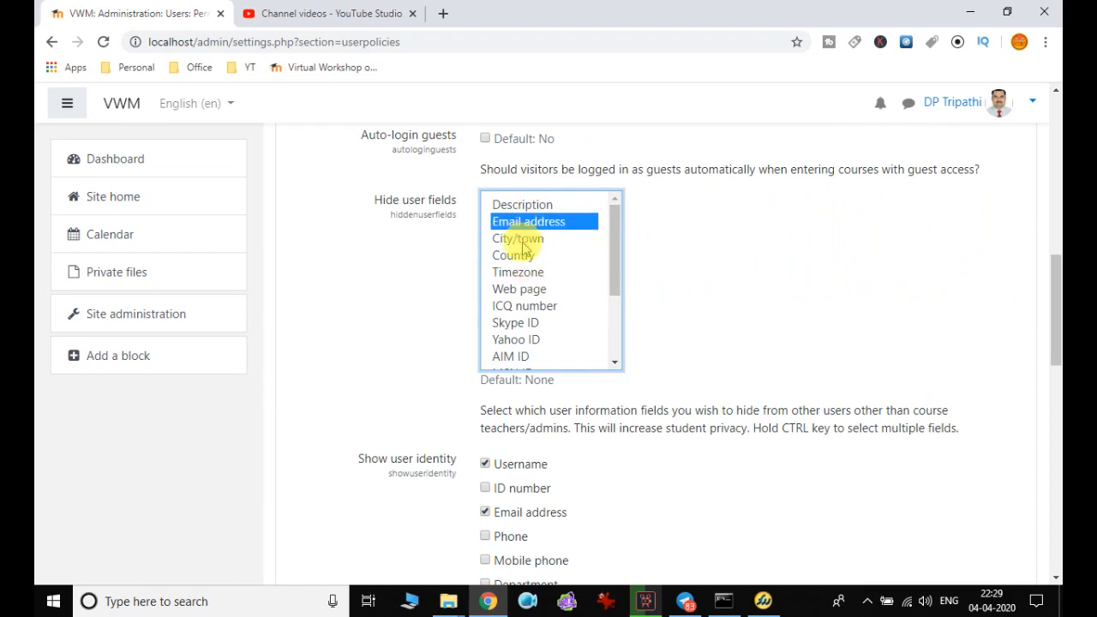
left_click(520, 272, "ctrl")
left_click(530, 324, "ctrl")
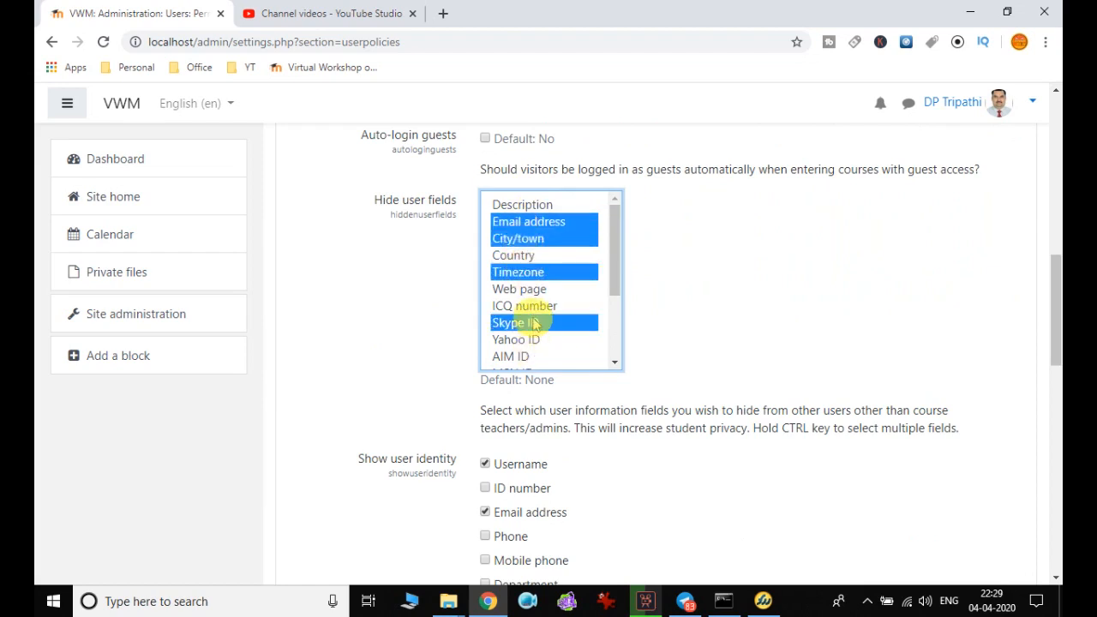
Deselect Skype ID, Timezone, City/town and Email address so that no user fields are hidden.
left_click(531, 325, "ctrl")
left_click(524, 273, "ctrl")
left_click(533, 240, "ctrl")
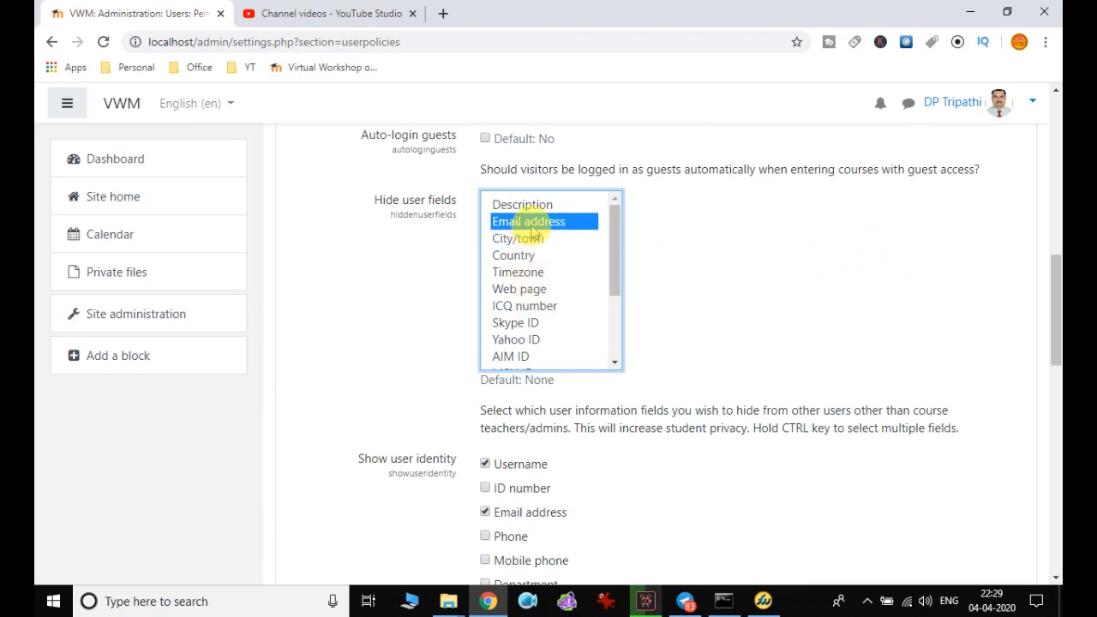
left_click(530, 224, "ctrl")
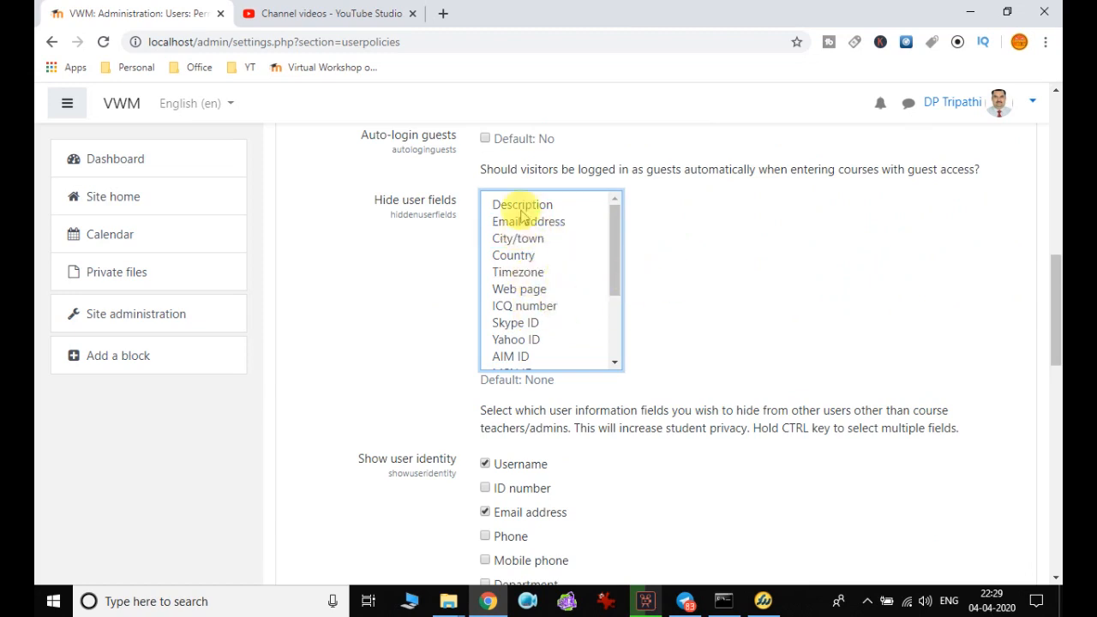
Set the Full name format to fullnamedisplay.
scroll(642, 277, "down", 1)
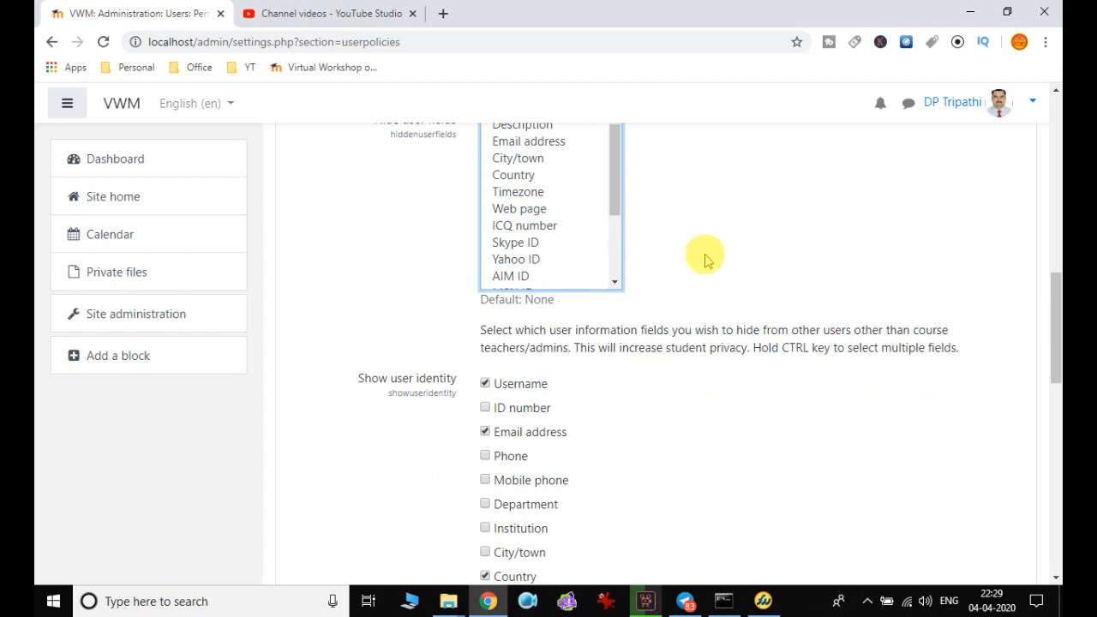
scroll(706, 260, "down", 2)
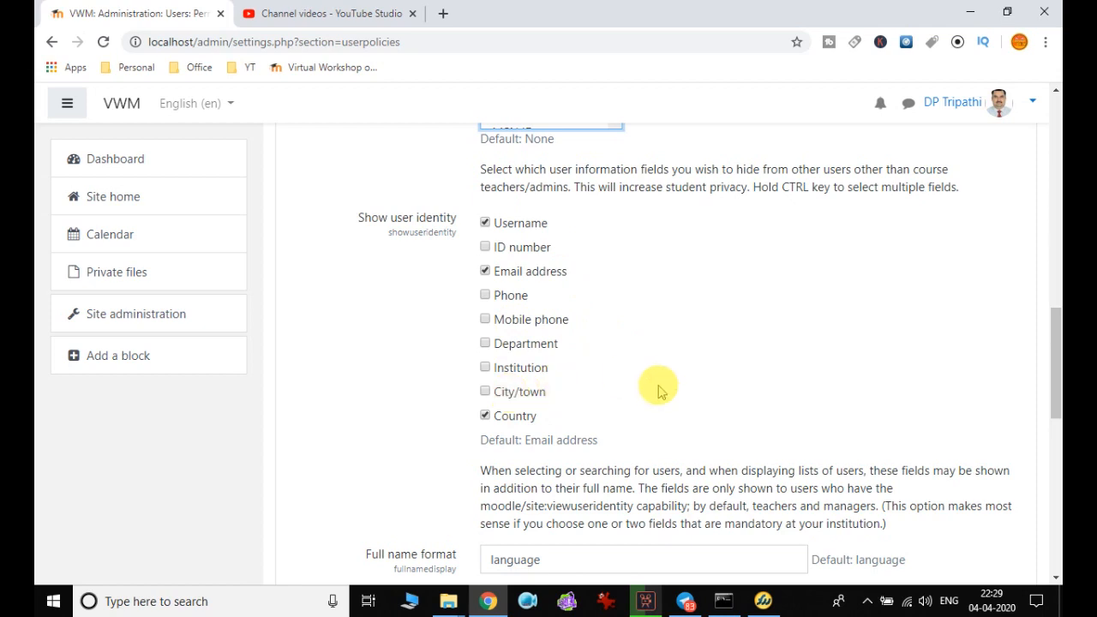
scroll(659, 390, "down", 2)
scroll(658, 388, "up", 2)
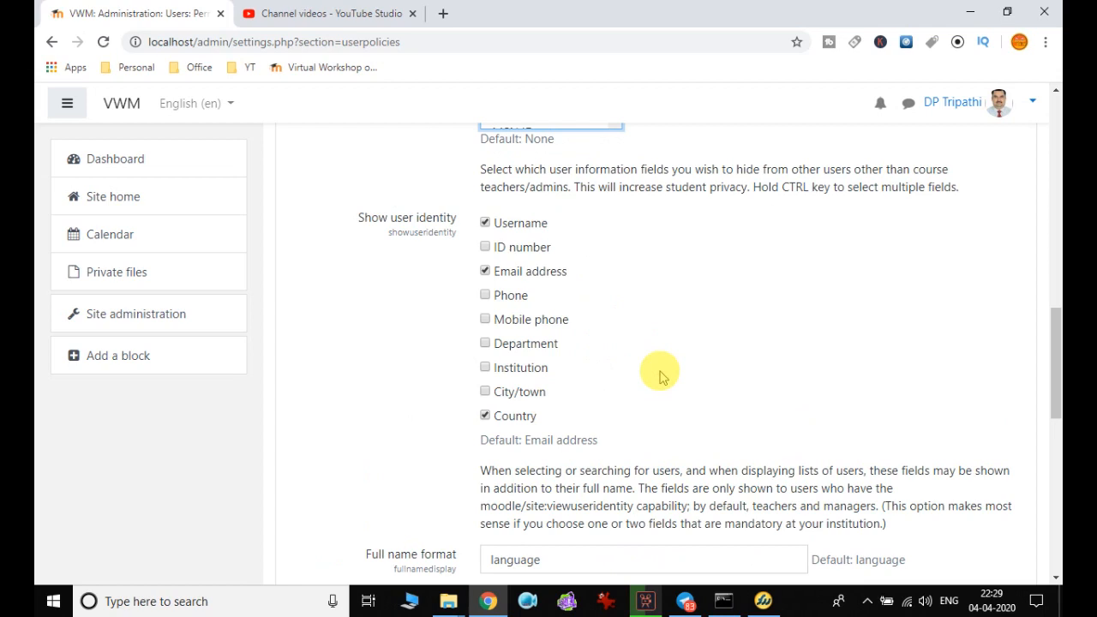
scroll(667, 371, "down", 3)
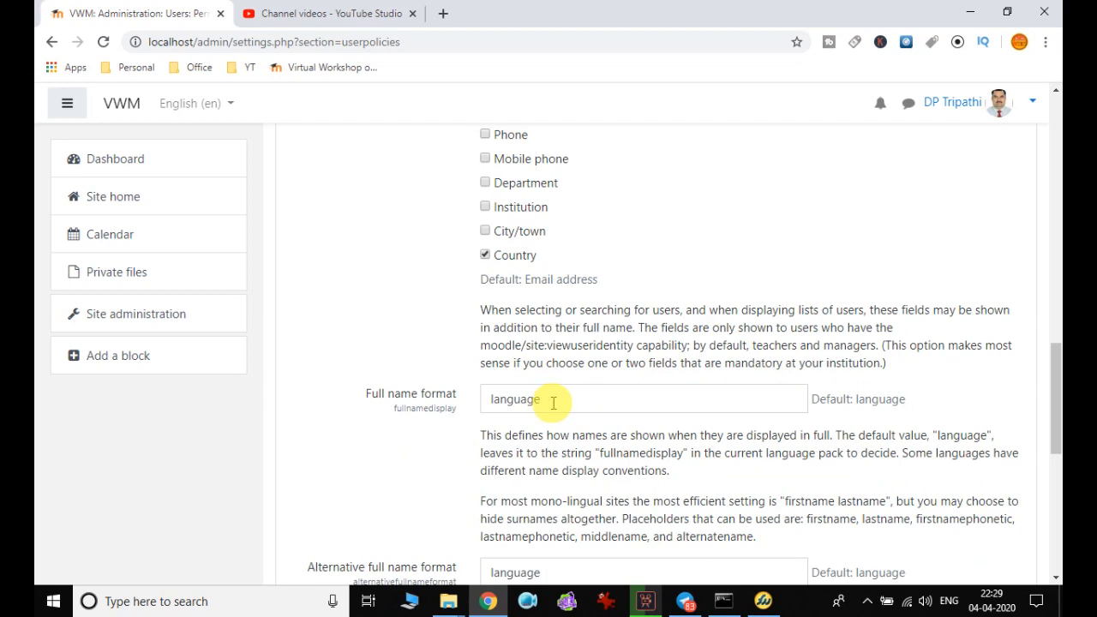
scroll(553, 403, "down", 3)
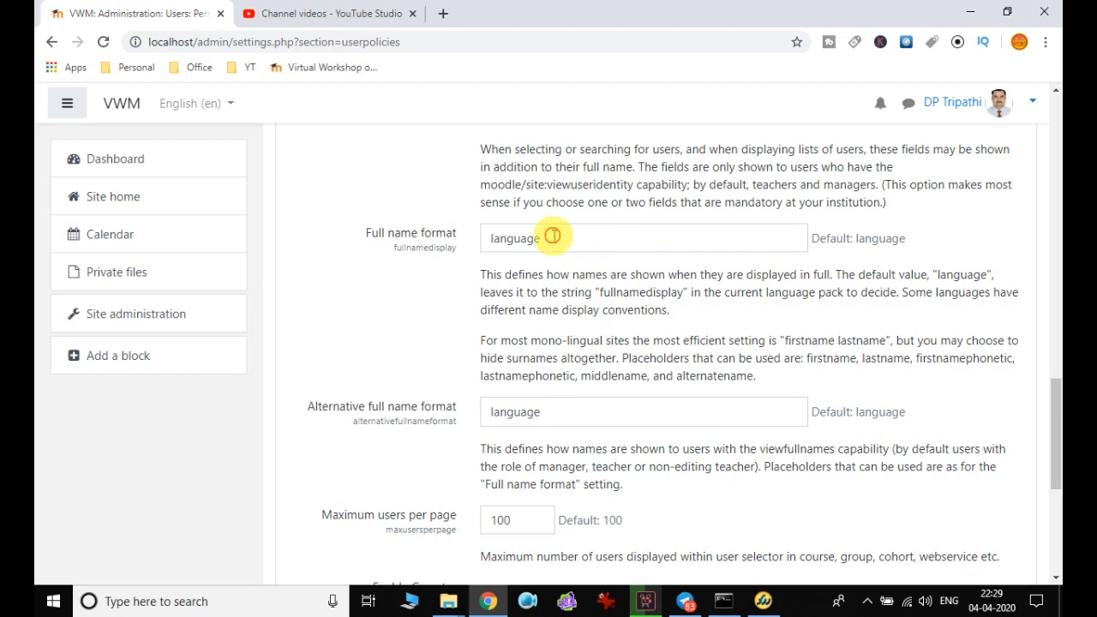
left_click_drag(551, 238, 476, 245)
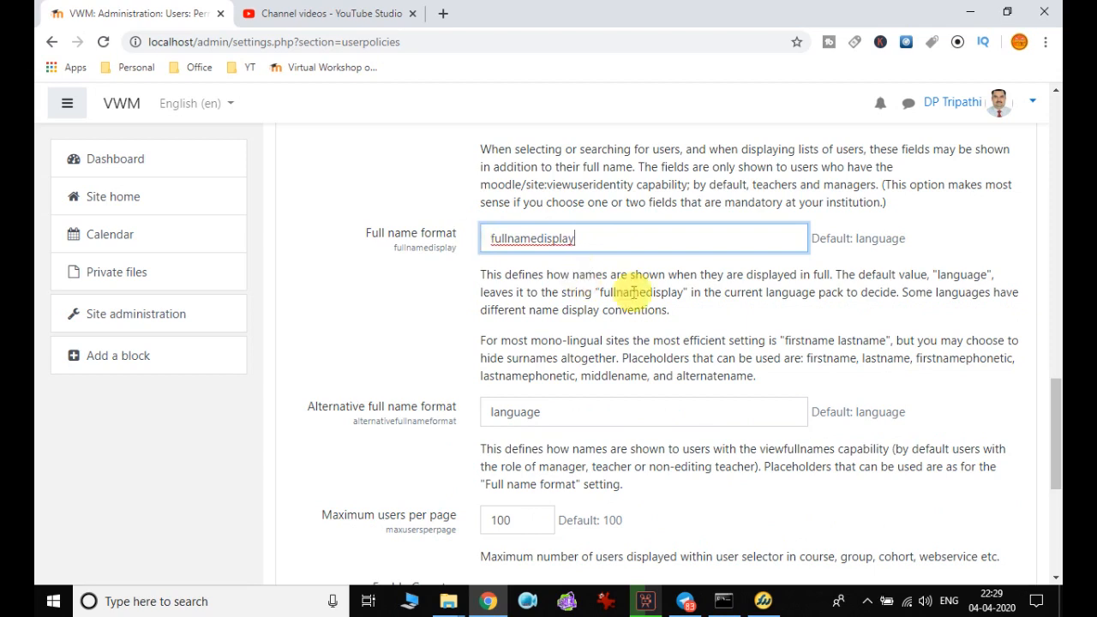
left_click(752, 316)
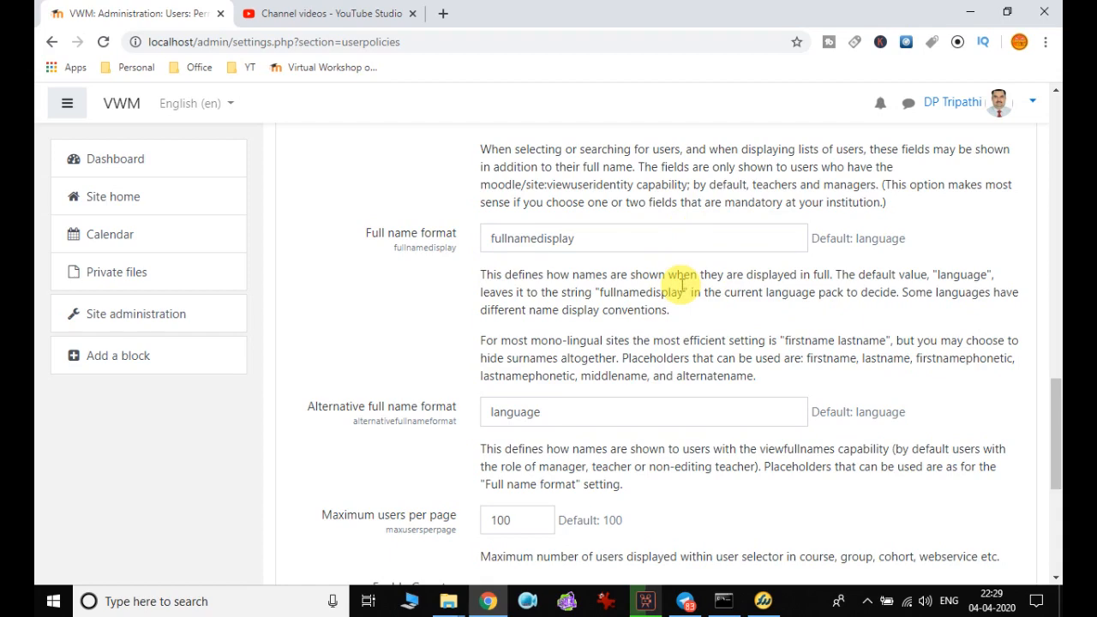
Check the maximum users per page and Gravatar settings, and save the user policy changes.
scroll(683, 283, "down", 2)
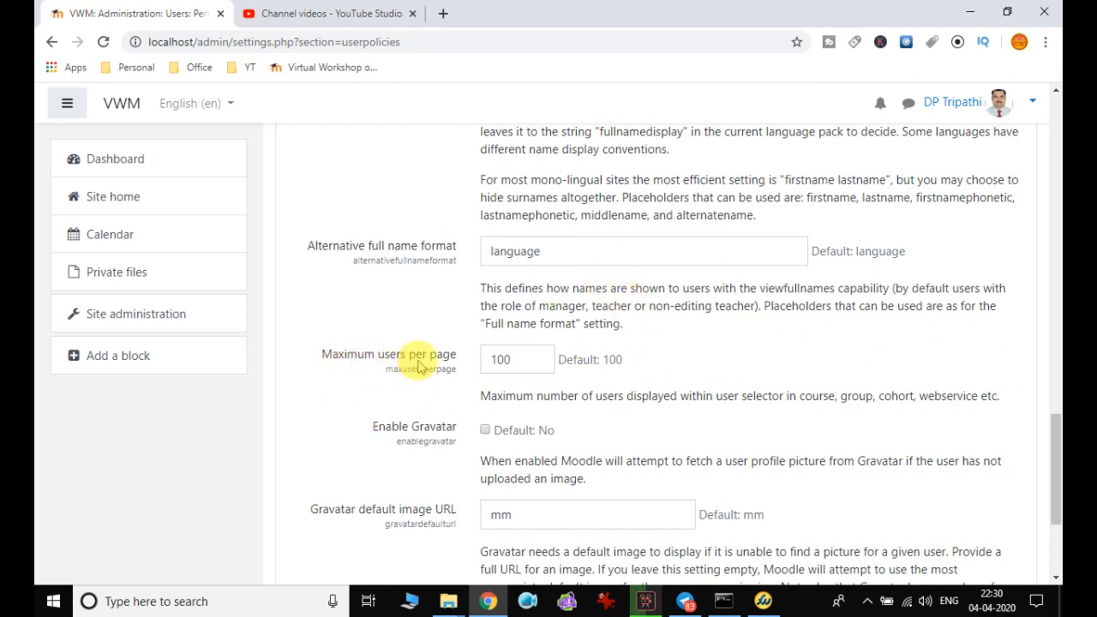
double_click(504, 360)
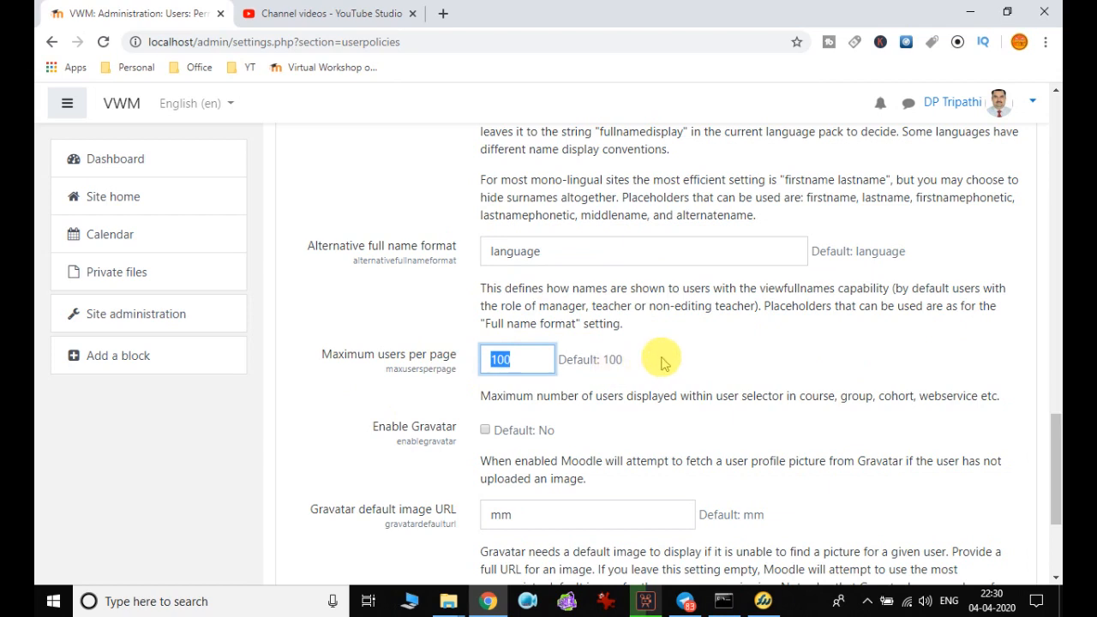
scroll(662, 364, "down", 2)
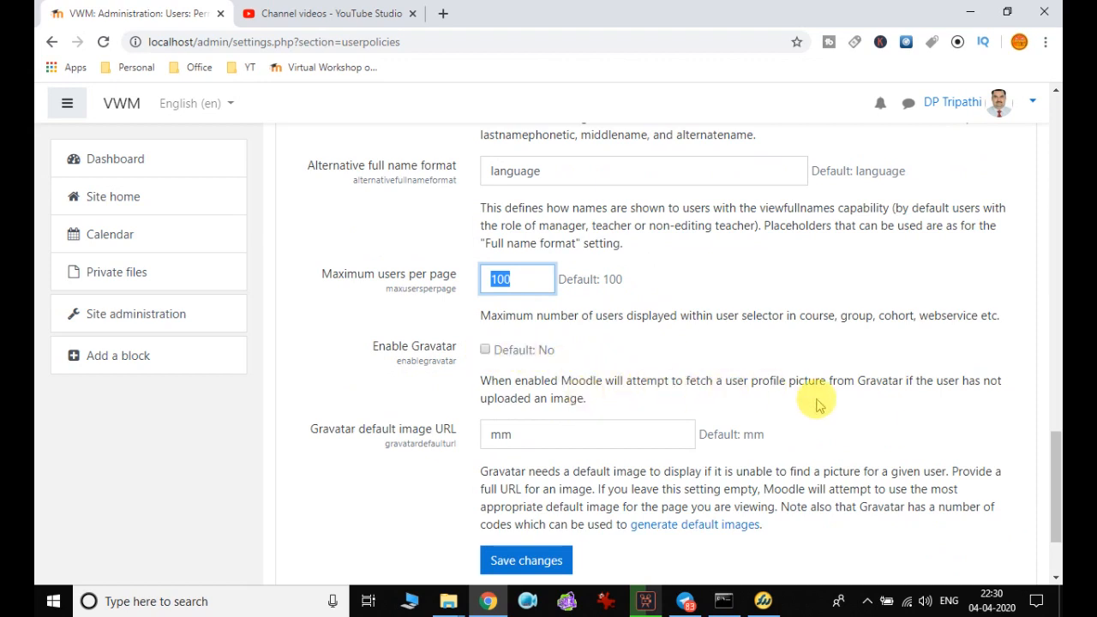
scroll(845, 409, "down", 1)
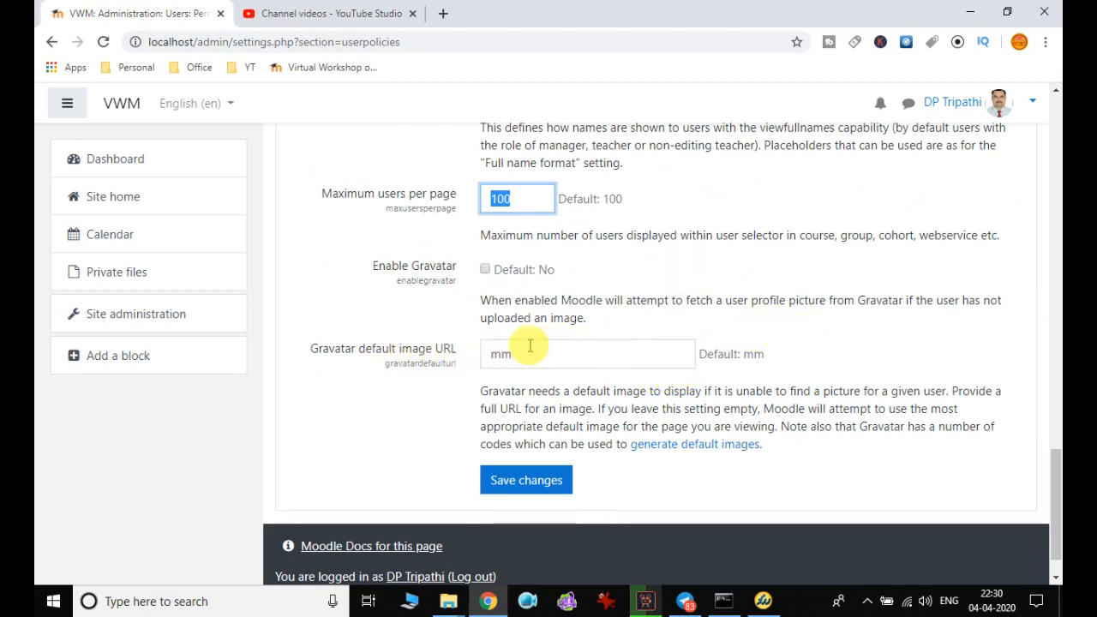
left_click(542, 482)
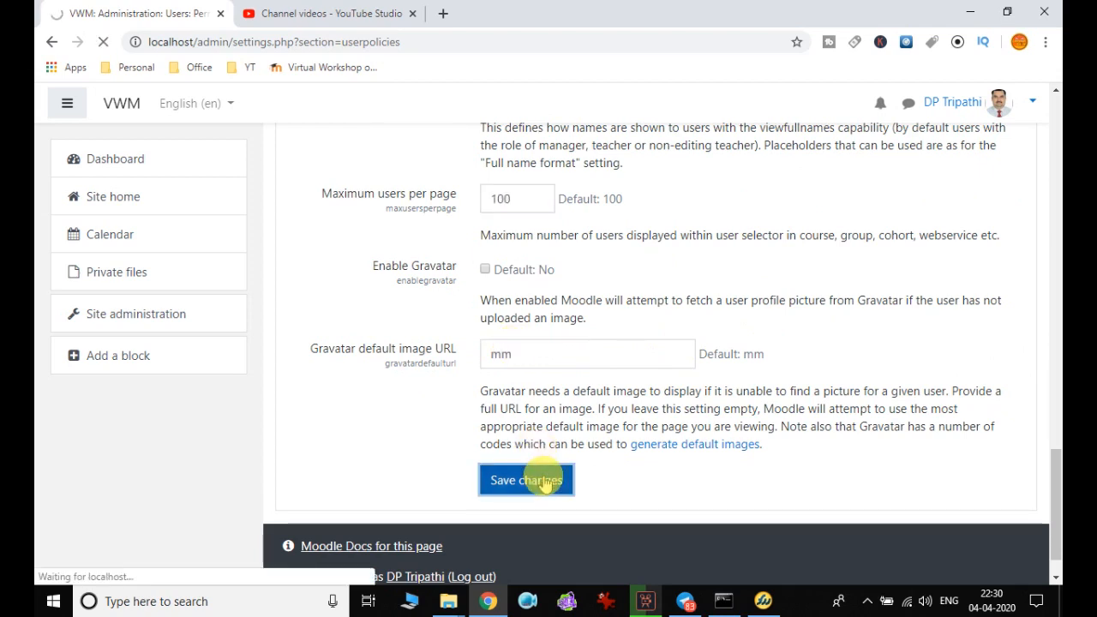
scroll(566, 373, "up", 8)
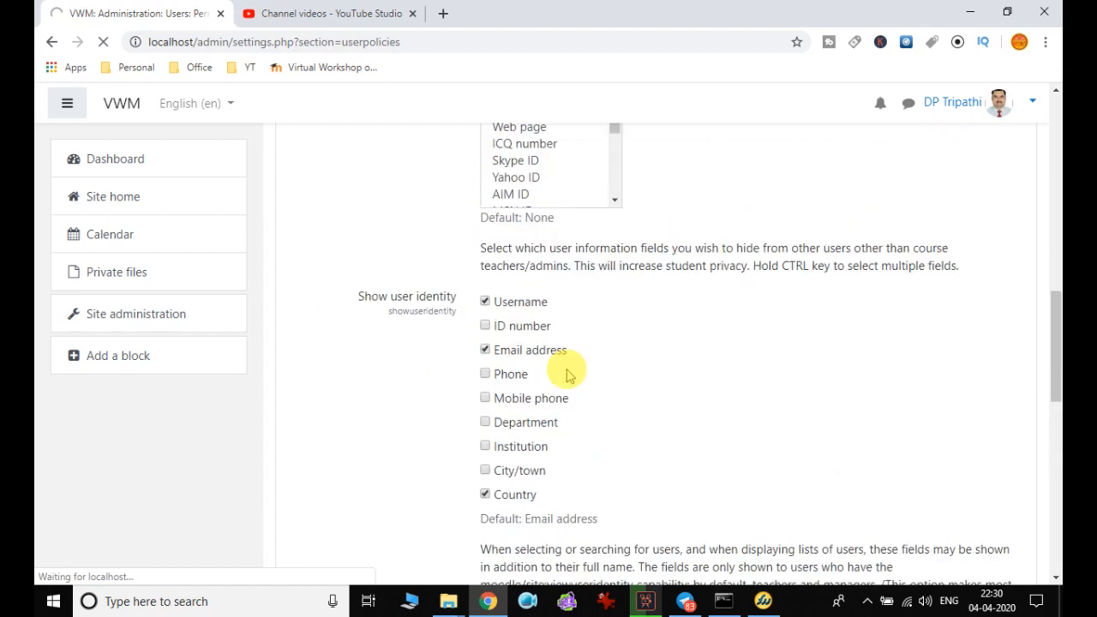
scroll(566, 373, "up", 4)
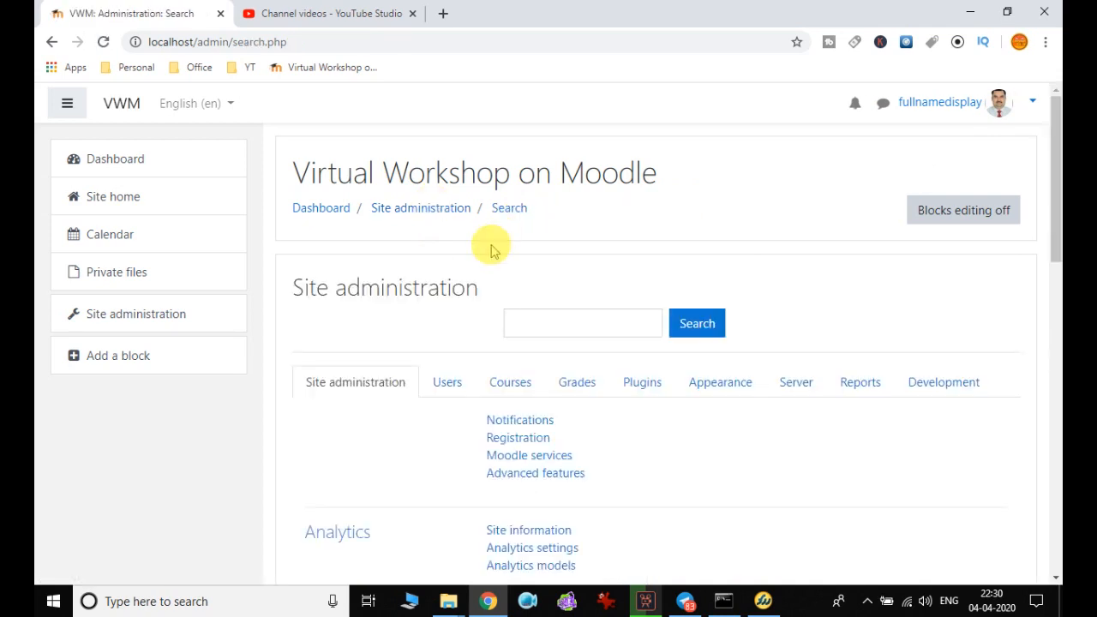
Open the Site administrators page from the Permissions section of user administration.
left_click(445, 381)
scroll(514, 294, "down", 4)
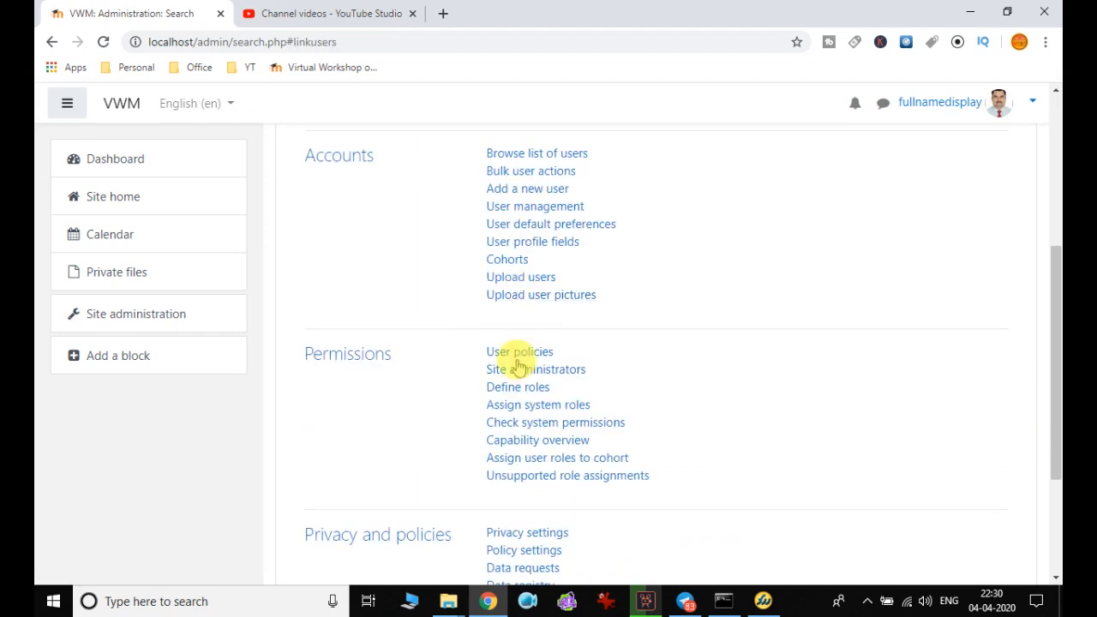
left_click(549, 378)
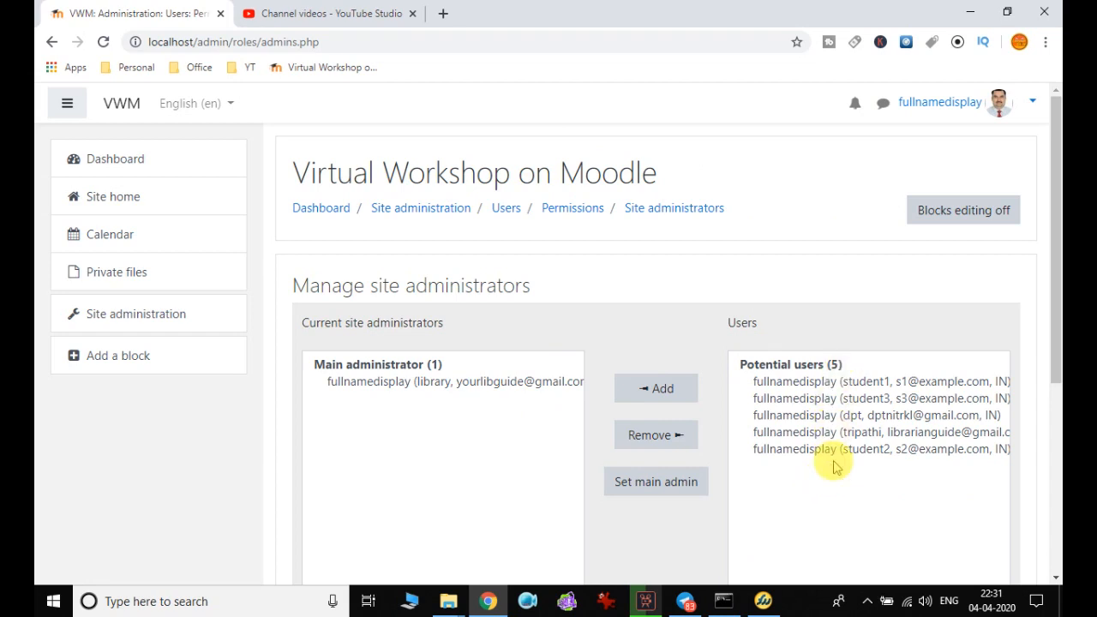
Add the potential user listed directly above student2 as a new site administrator and confirm the addition.
scroll(836, 467, "down", 1)
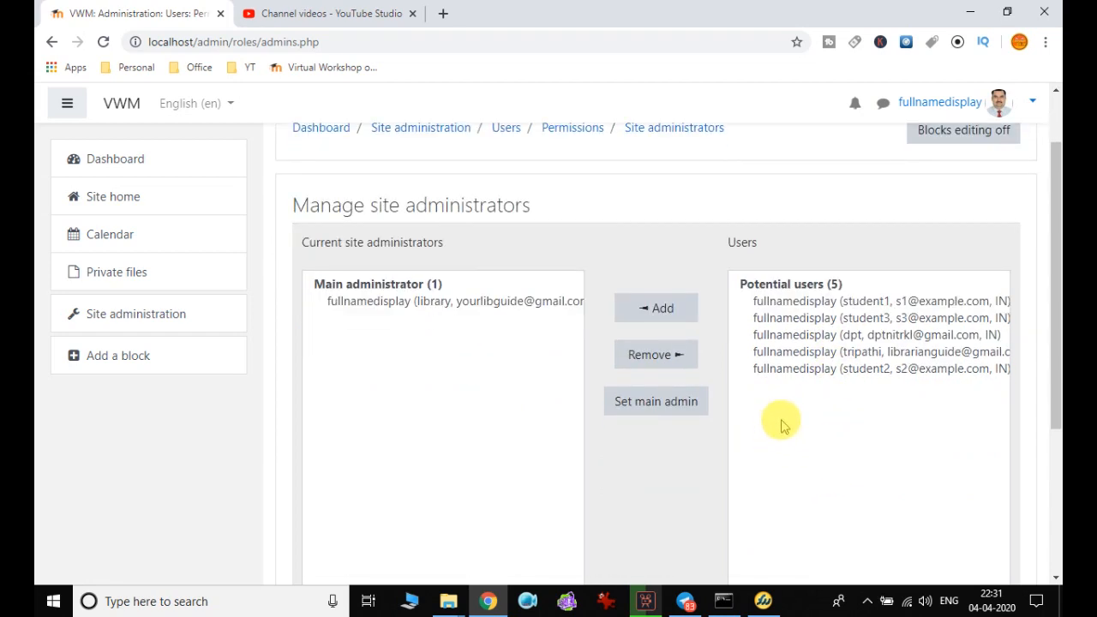
left_click(369, 303)
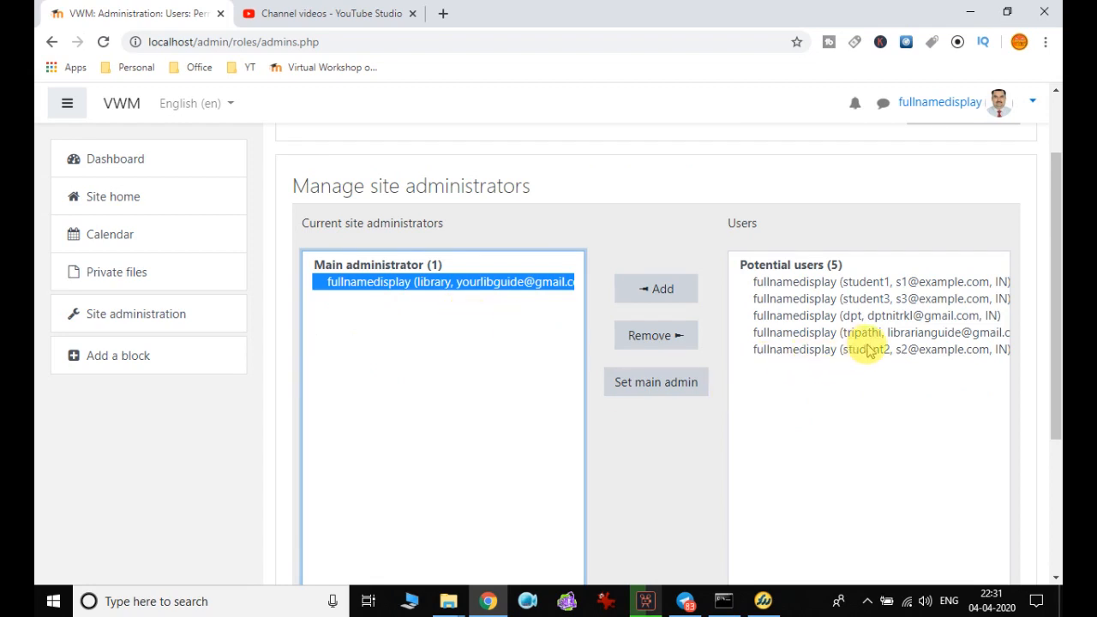
left_click(910, 315)
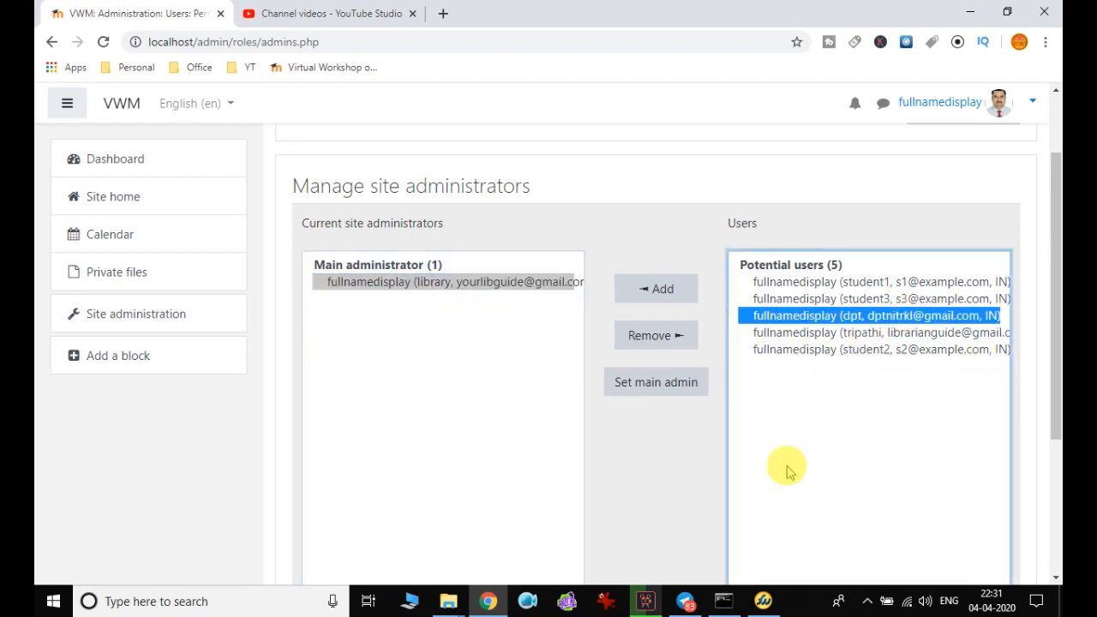
left_click(841, 334)
left_click(663, 295)
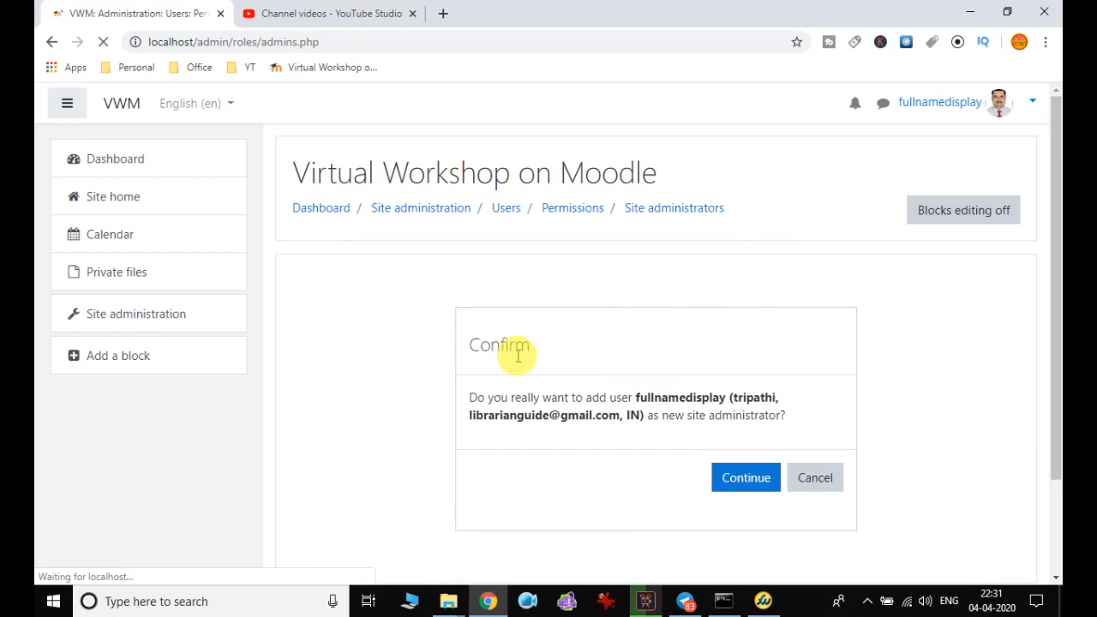
left_click(739, 477)
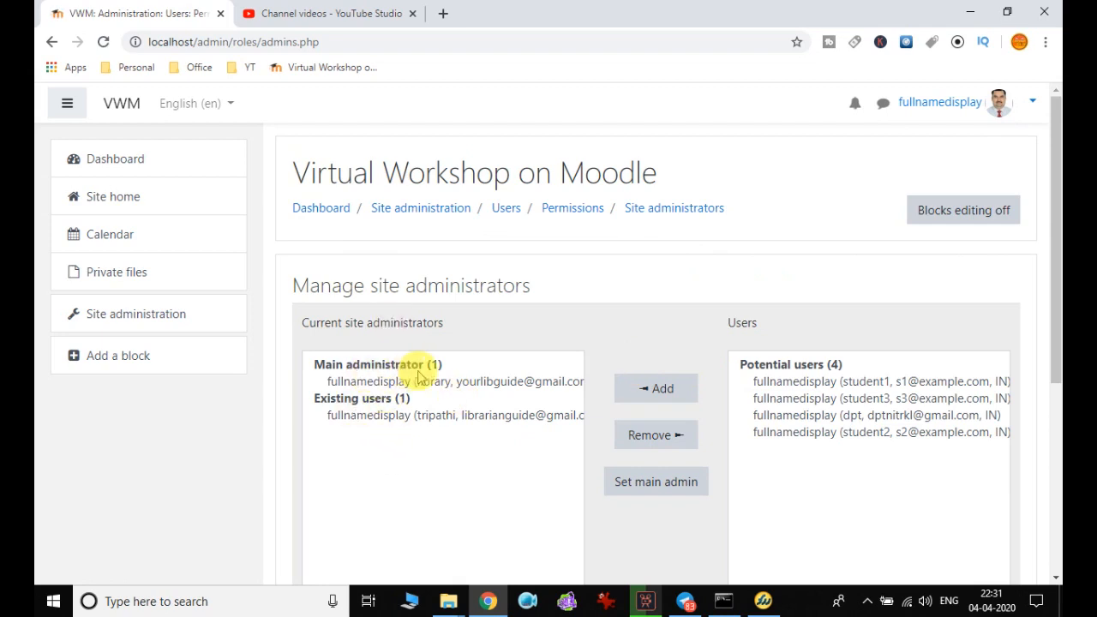
Open the Define roles page from the Permissions section of user administration.
scroll(437, 446, "down", 3)
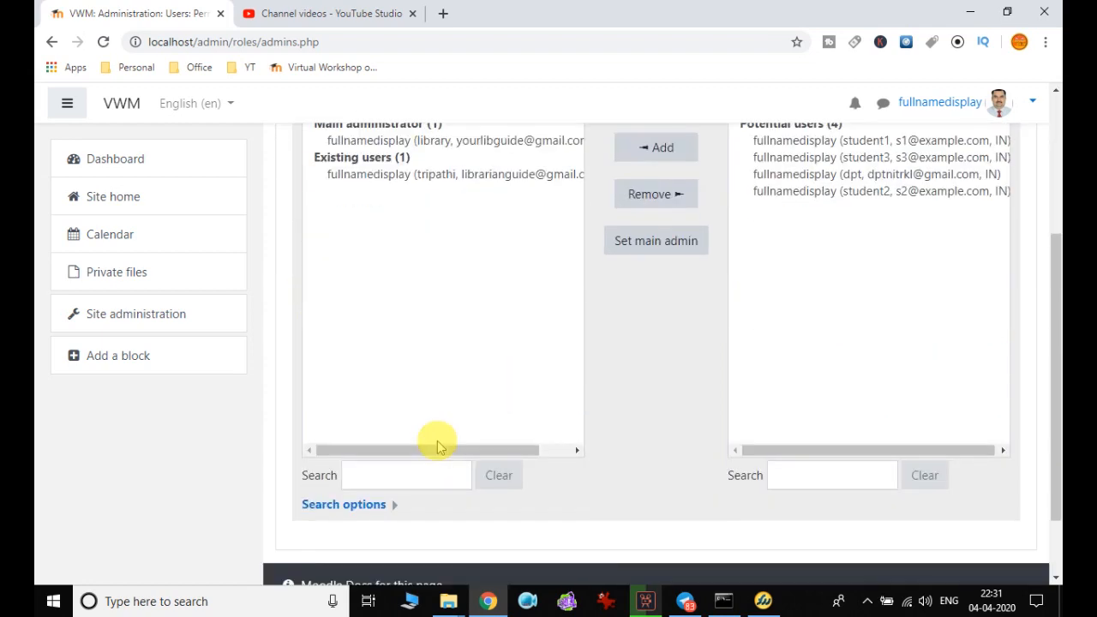
scroll(438, 446, "up", 3)
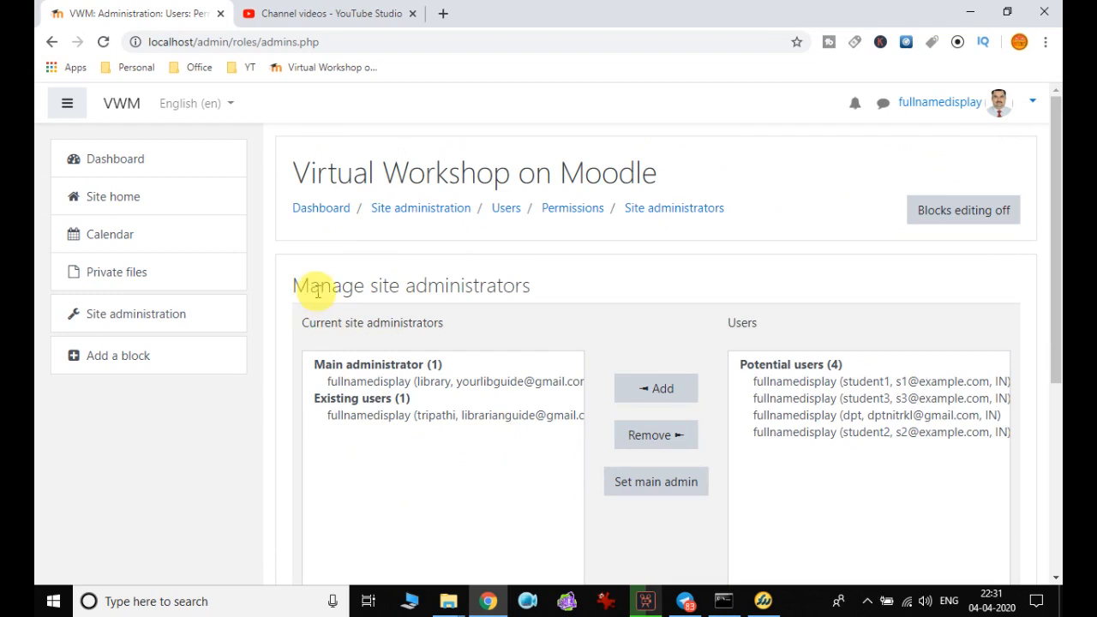
scroll(515, 455, "down", 4)
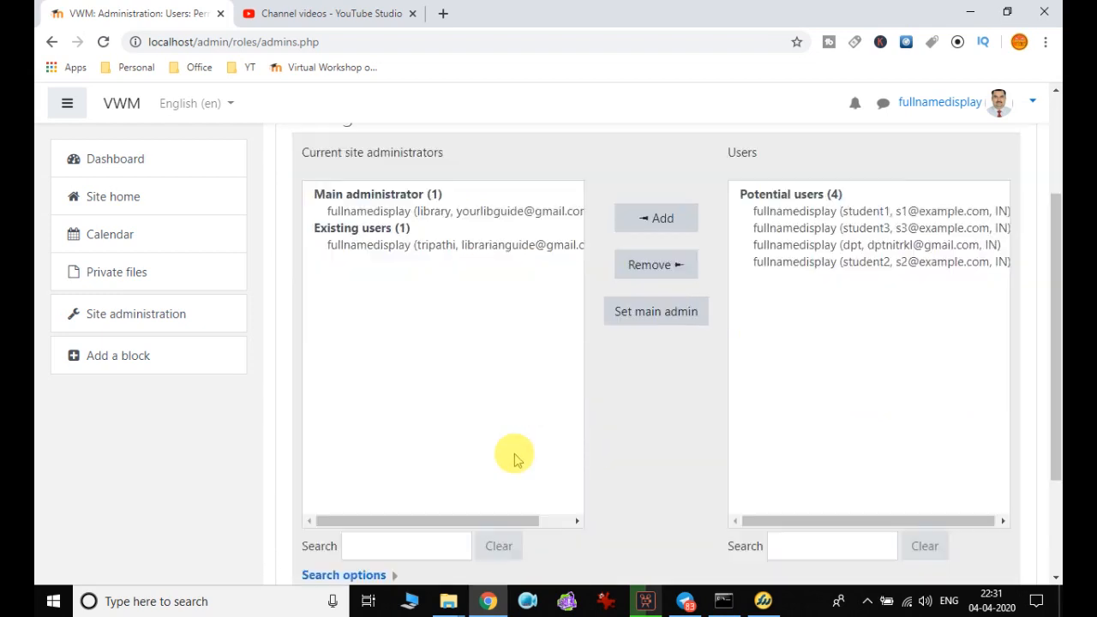
scroll(506, 446, "up", 4)
left_click(442, 212)
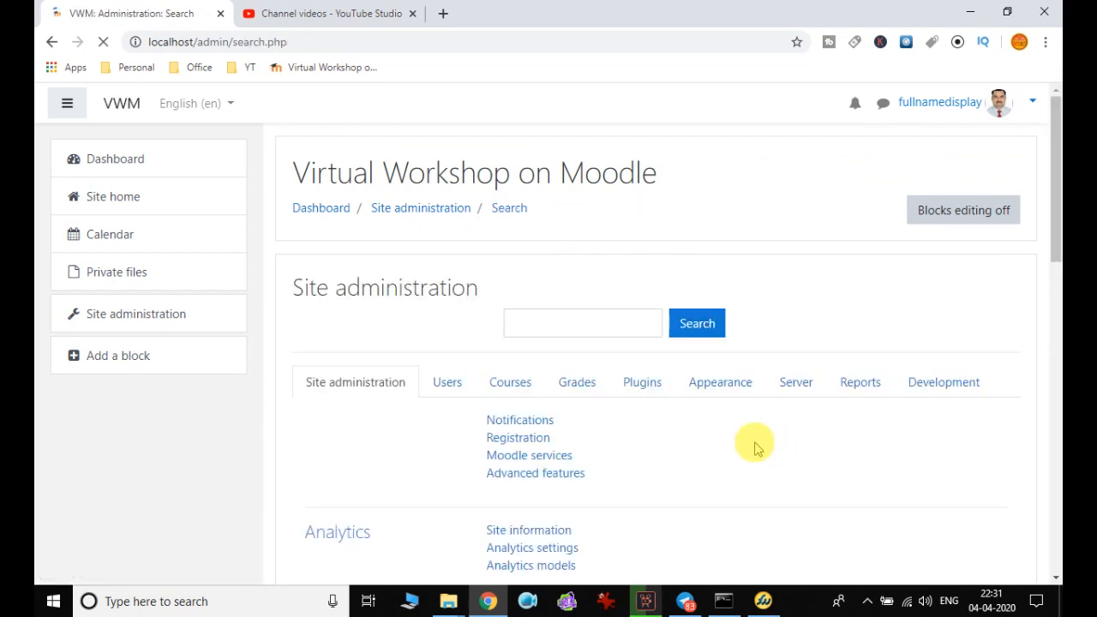
scroll(771, 343, "down", 2)
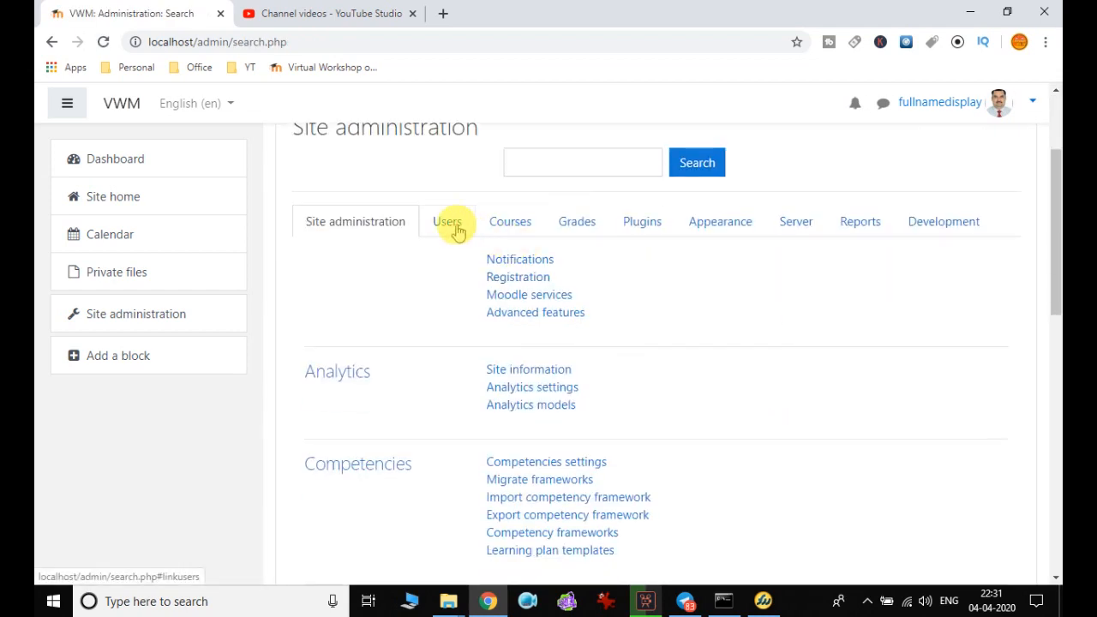
left_click(454, 228)
scroll(588, 341, "down", 3)
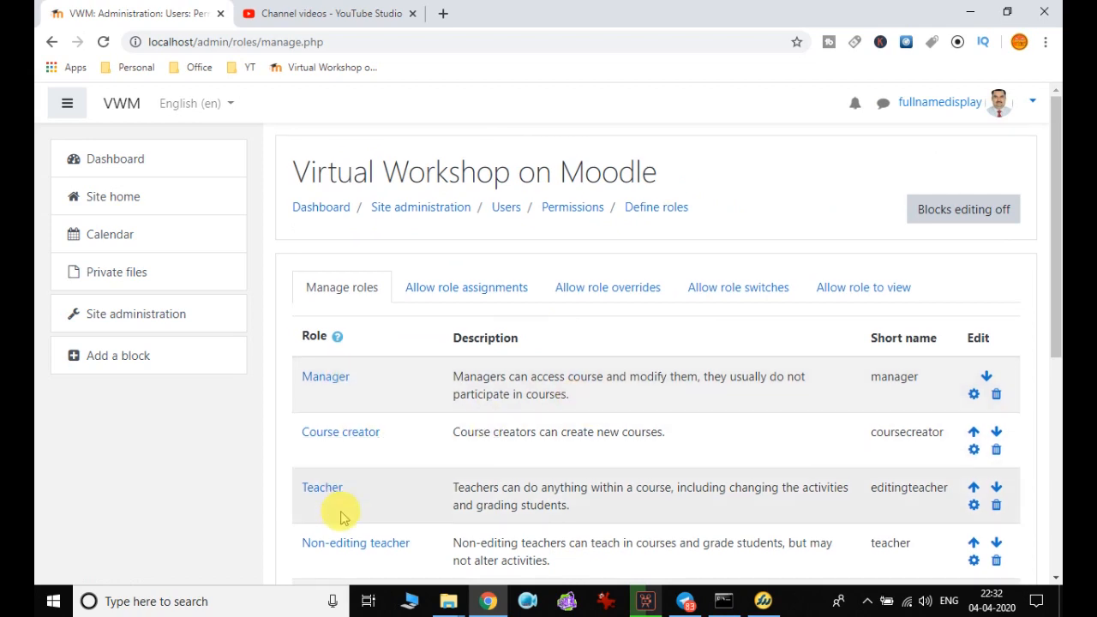
Review the available roles, their descriptions and short names in the Manage roles list.
scroll(343, 514, "down", 2)
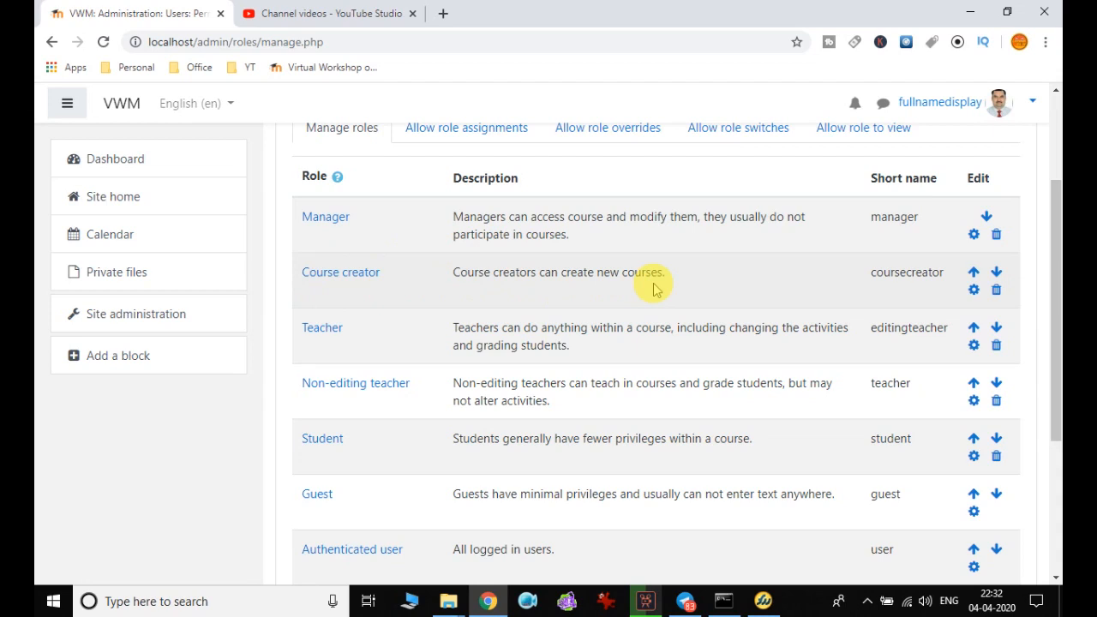
scroll(819, 274, "down", 2)
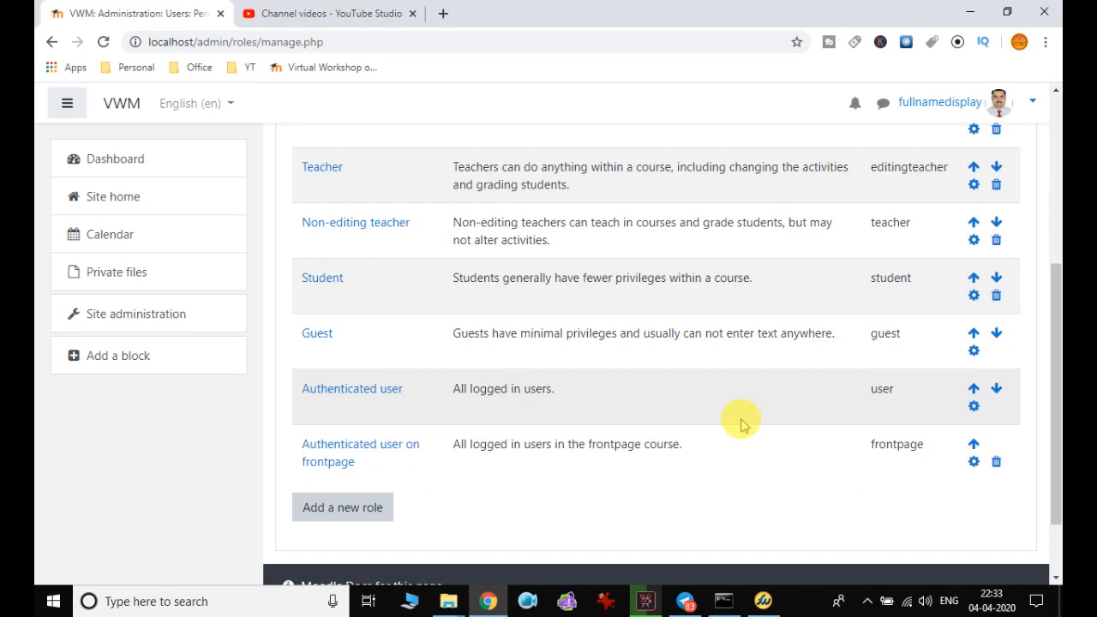
scroll(377, 528, "up", 1)
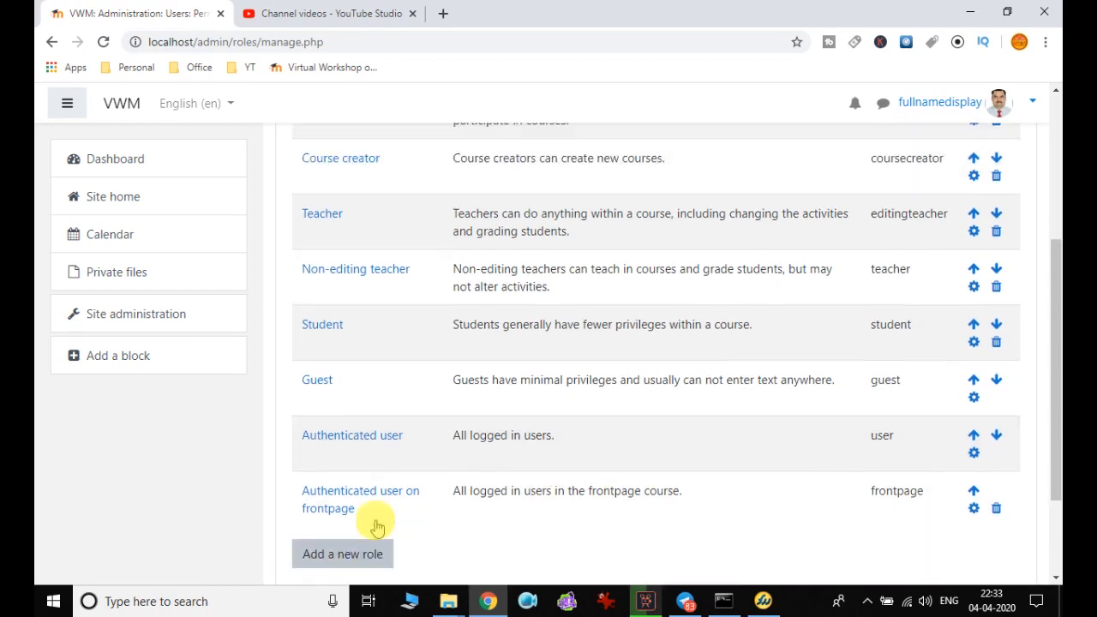
scroll(392, 446, "up", 3)
scroll(385, 392, "down", 5)
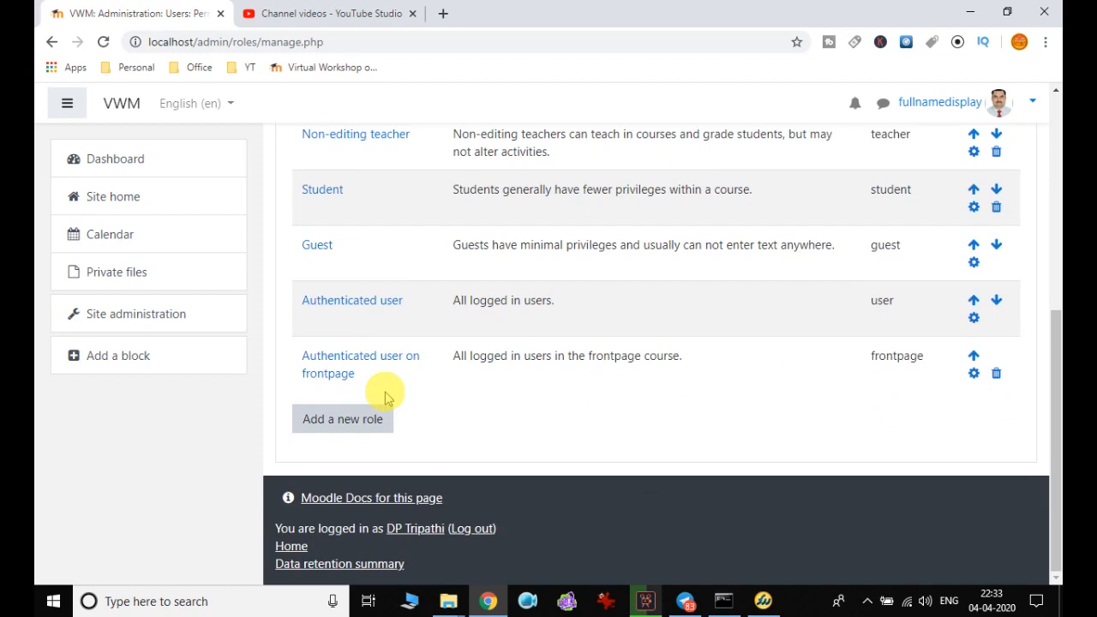
scroll(385, 392, "up", 5)
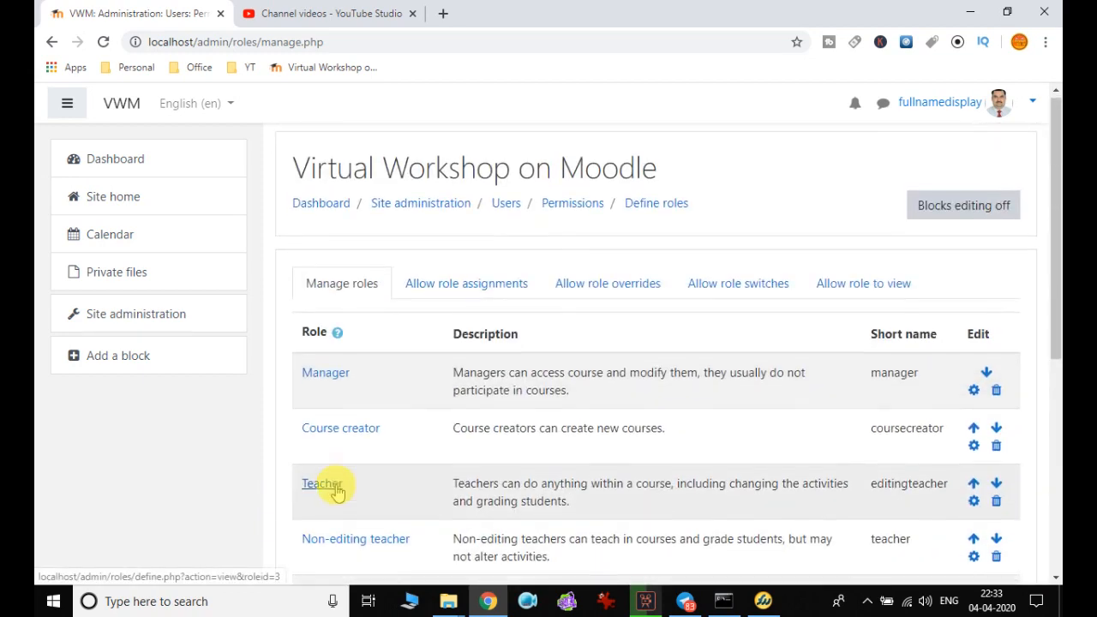
scroll(337, 491, "down", 5)
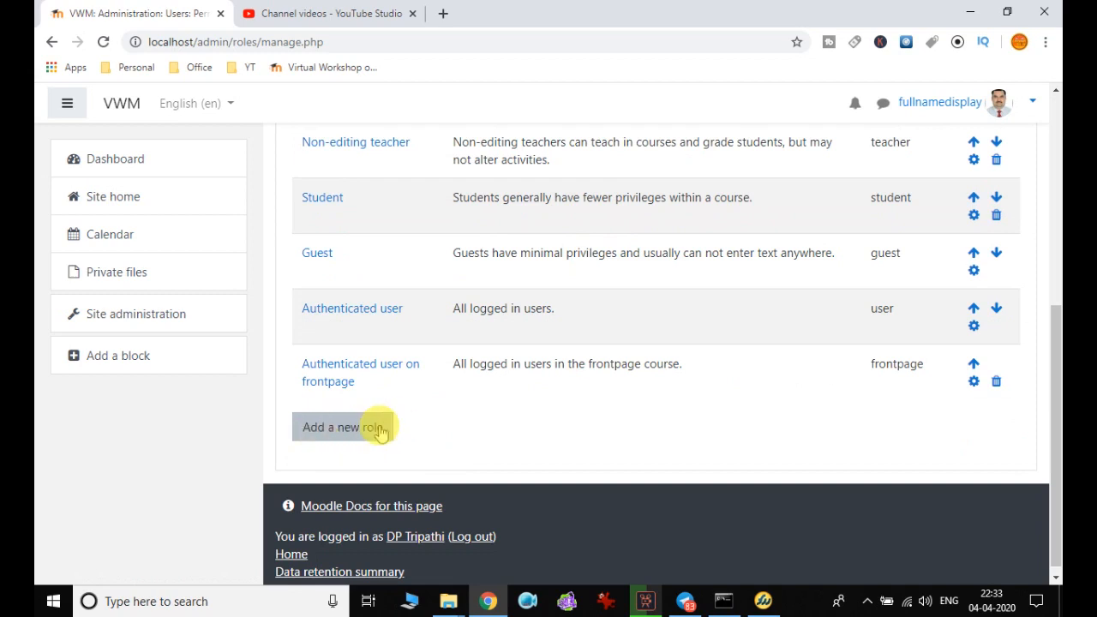
scroll(381, 433, "up", 5)
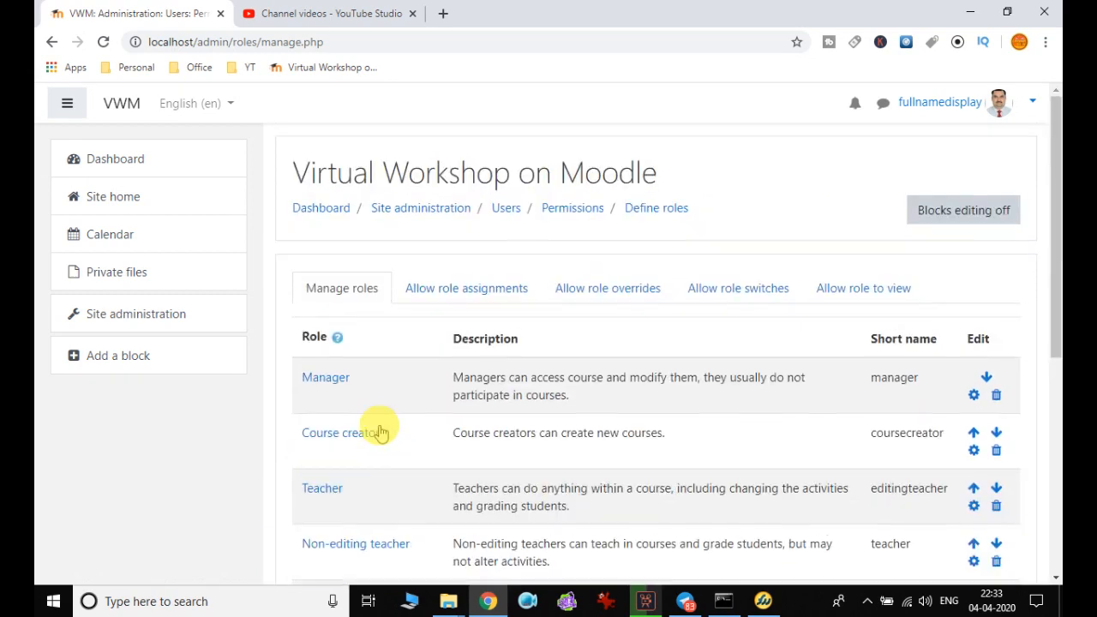
In the role assignment permissions, try allowing Manager and Course creator to assign the Authenticated user role, and clear both options again.
left_click(508, 294)
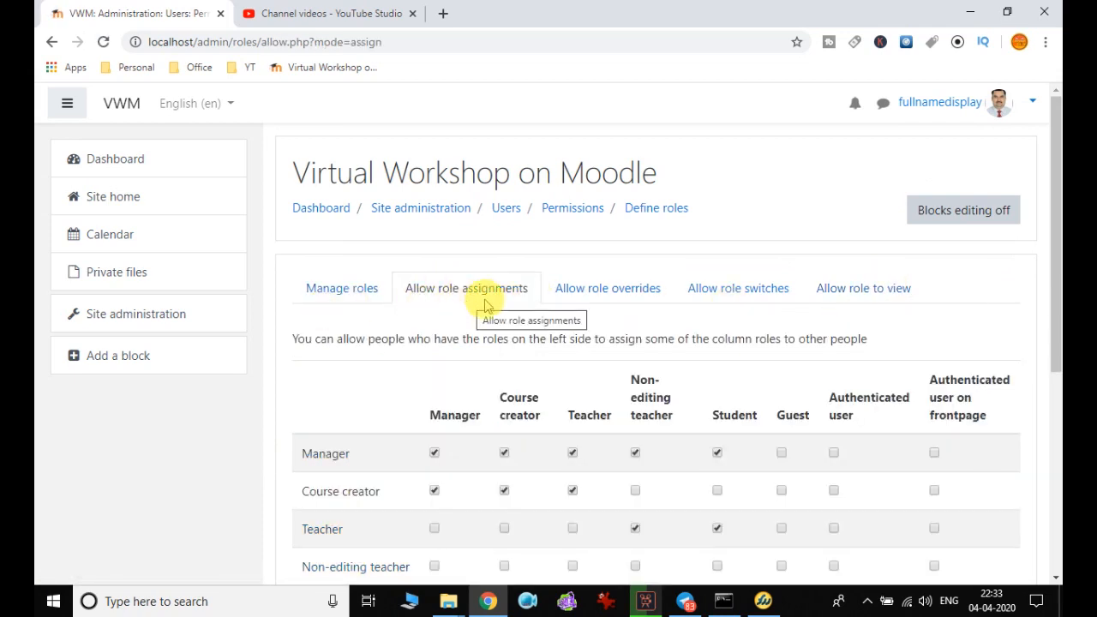
scroll(504, 306, "down", 3)
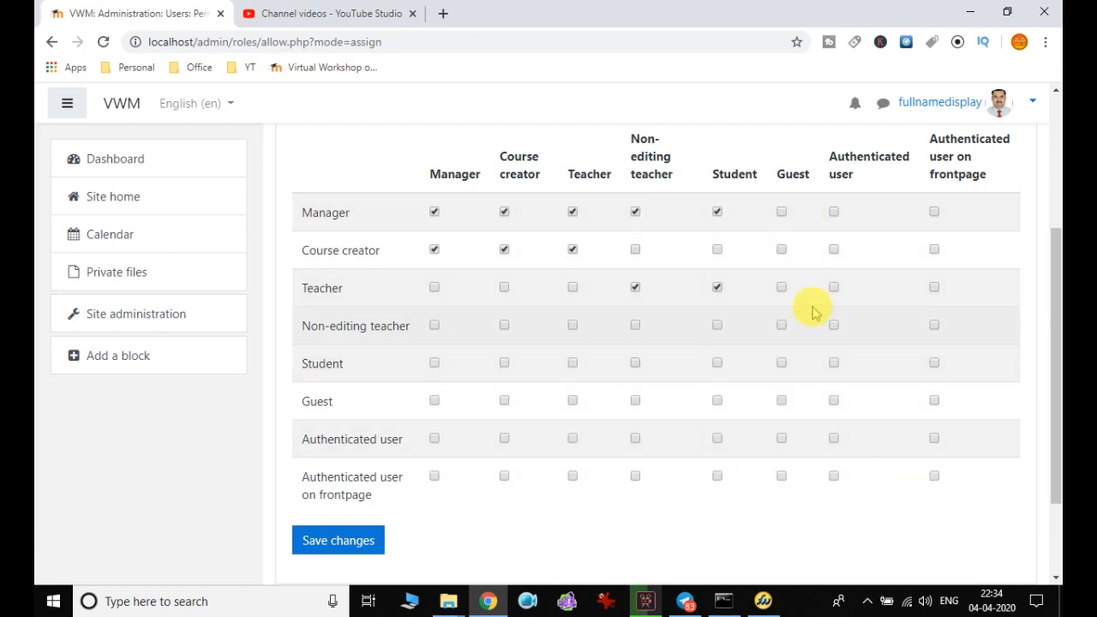
left_click(834, 214)
left_click(834, 249)
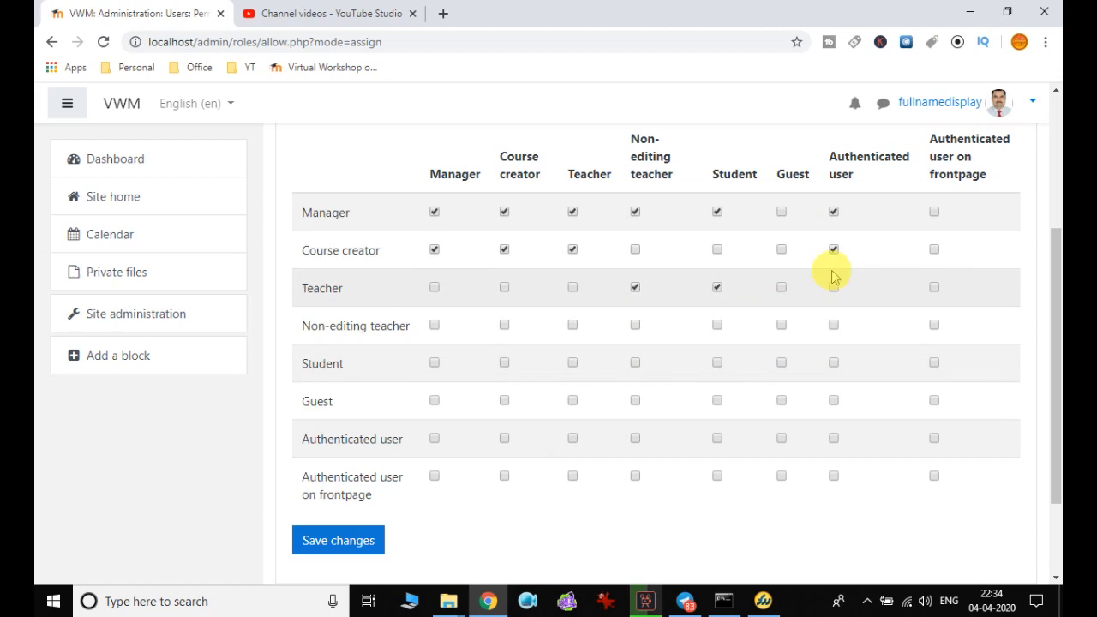
left_click(833, 250)
left_click(834, 211)
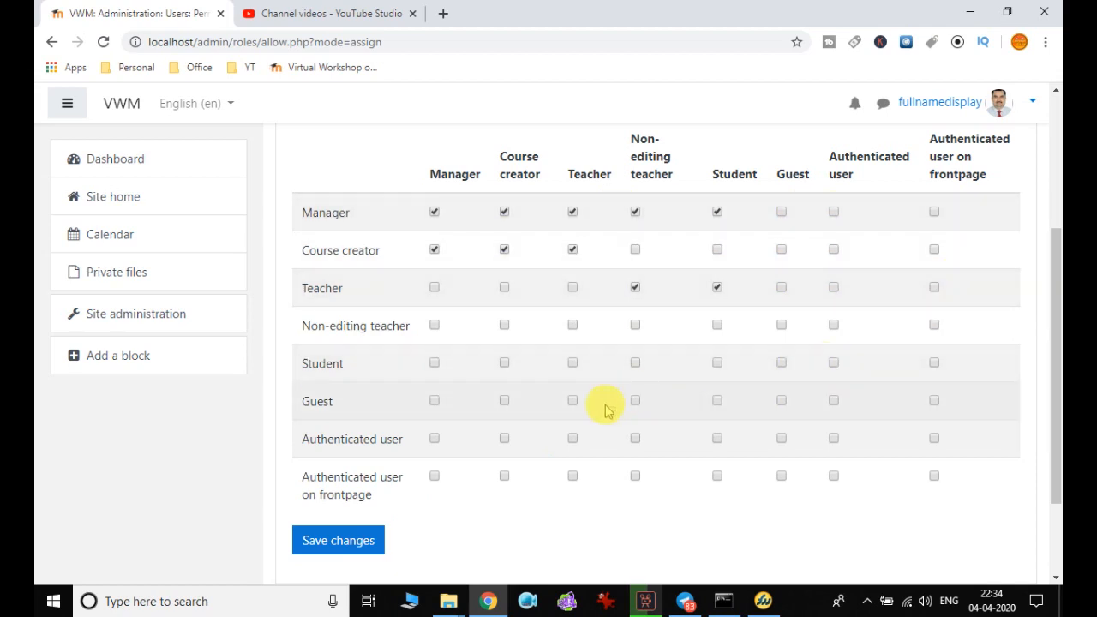
scroll(503, 457, "up", 3)
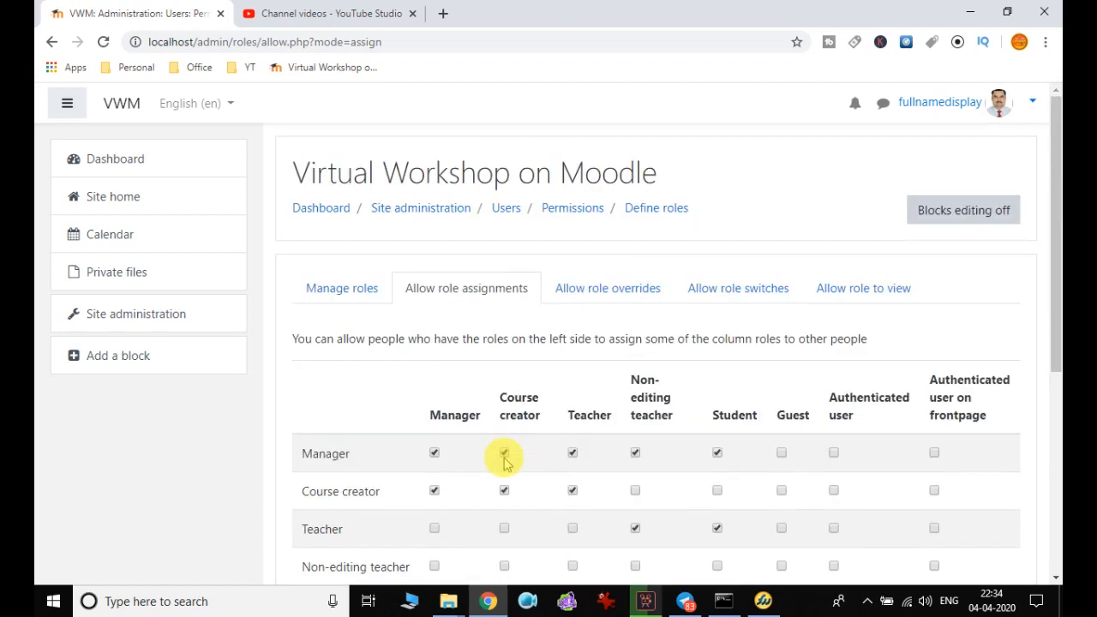
Examine which roles each role can override in the Allow role overrides table.
left_click(630, 293)
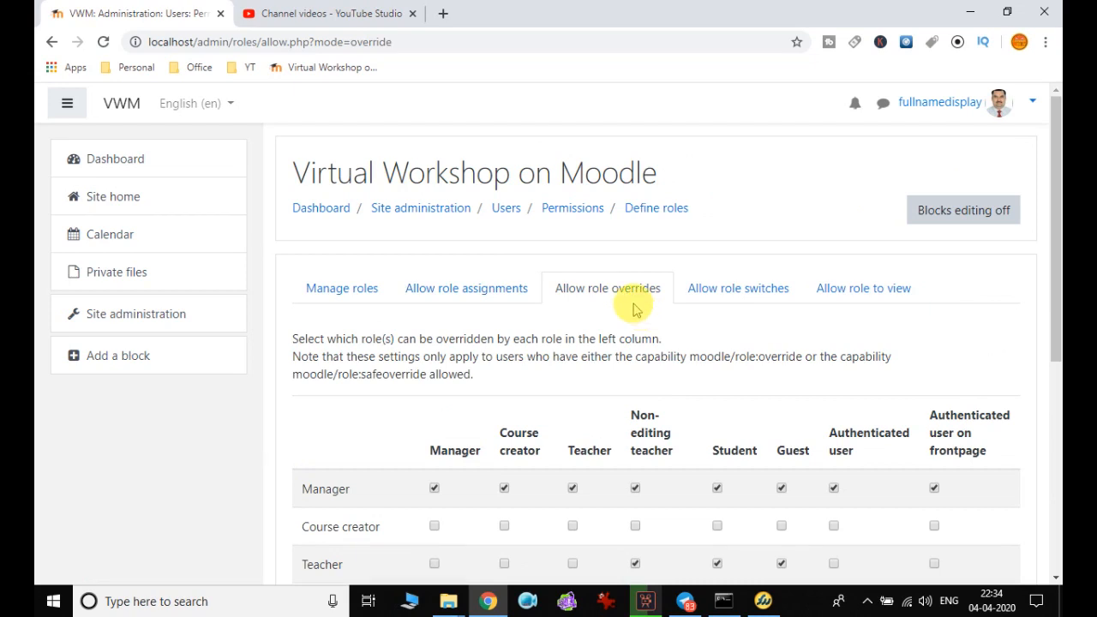
scroll(632, 307, "down", 3)
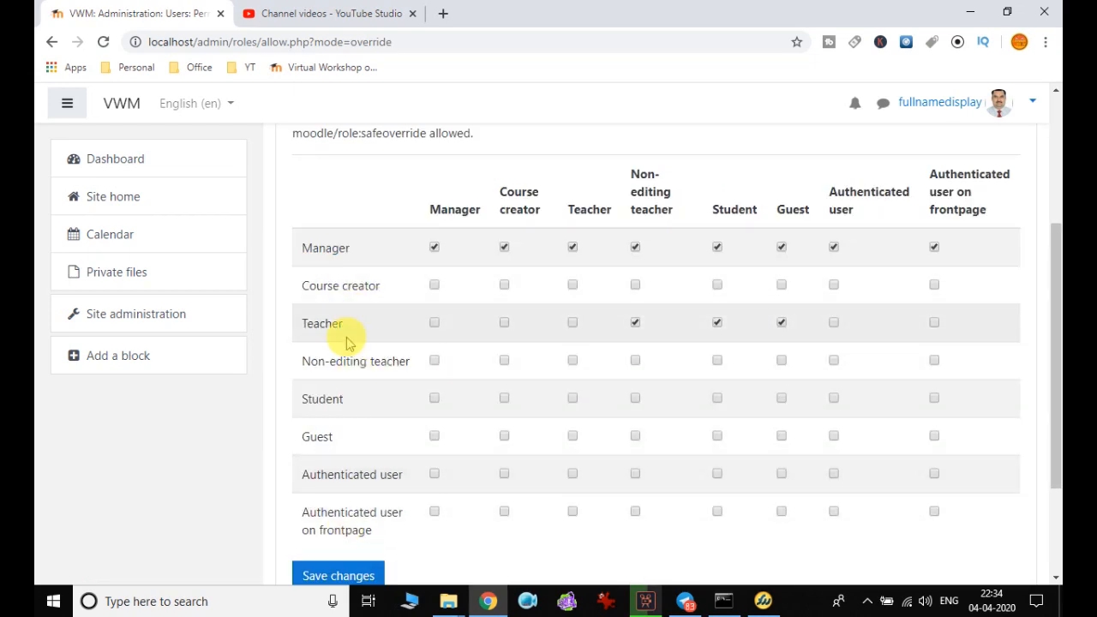
scroll(347, 343, "up", 3)
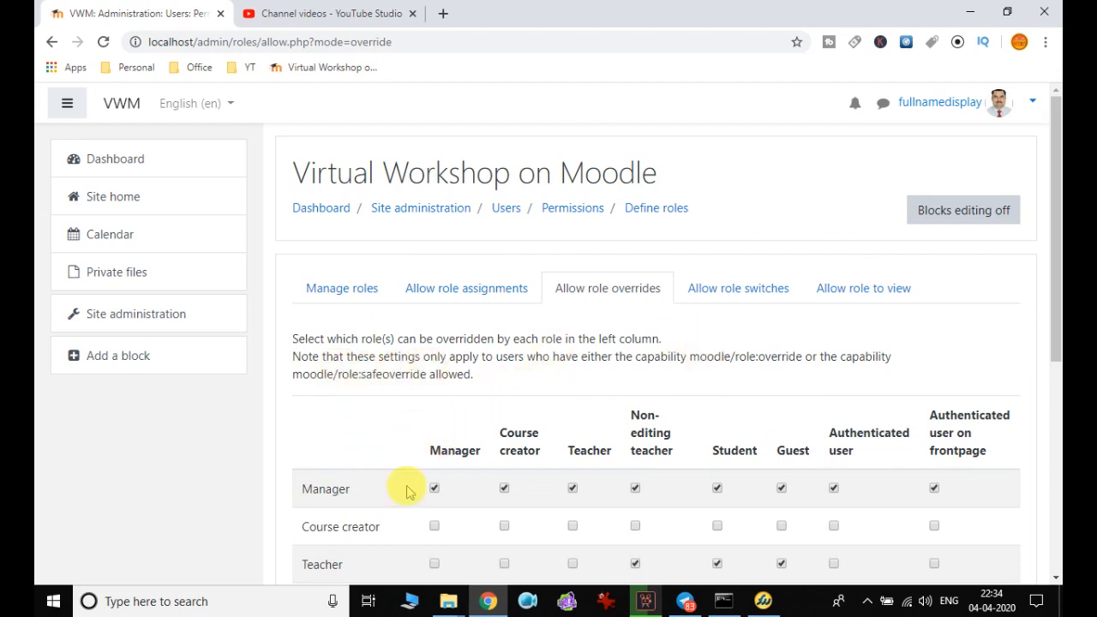
Examine which roles each role may switch to in the Allow role switches table.
left_click(763, 291)
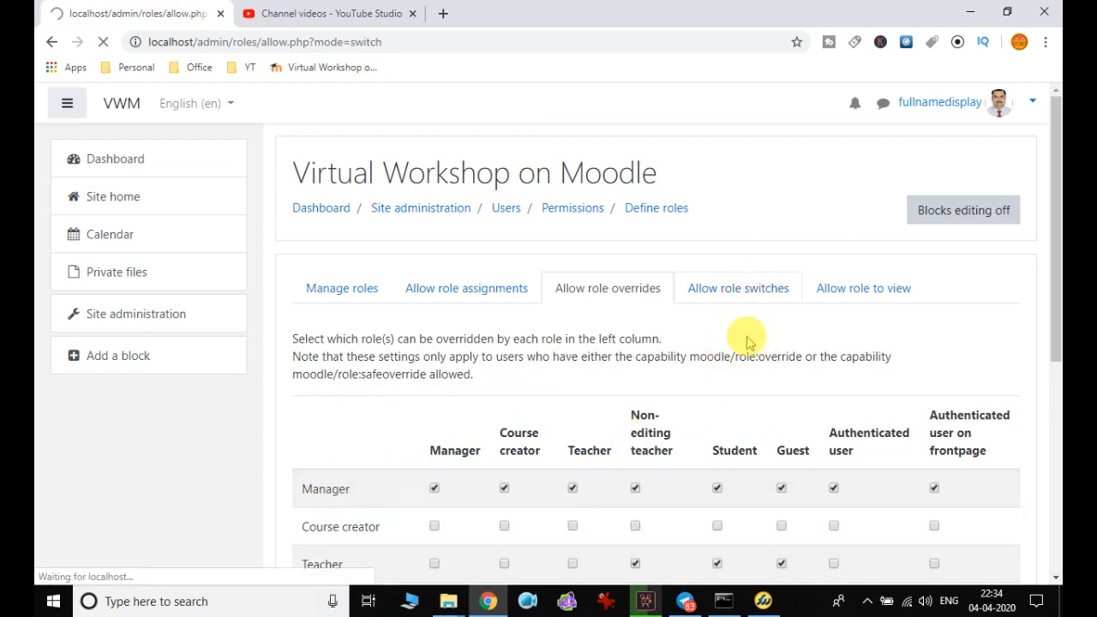
scroll(749, 294, "down", 2)
scroll(749, 294, "down", 2)
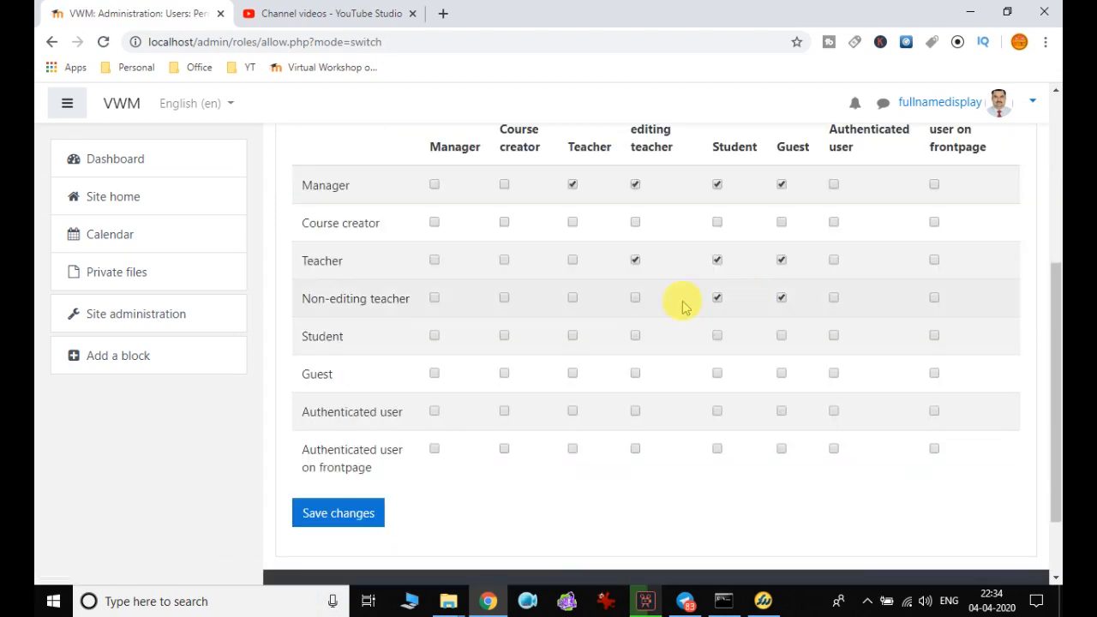
scroll(355, 477, "up", 2)
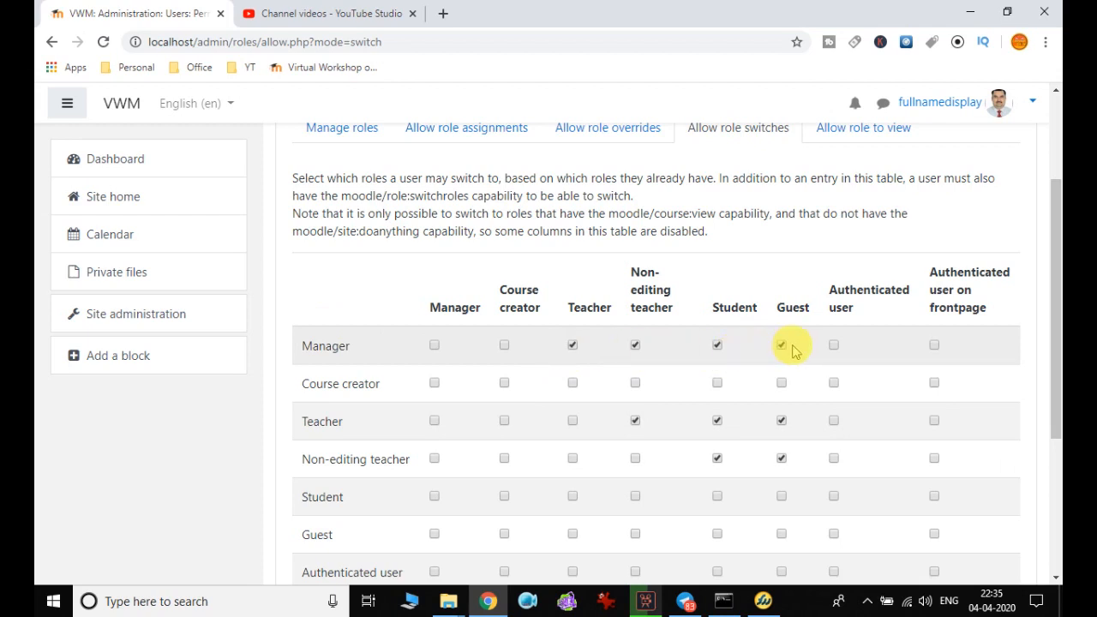
scroll(808, 381, "down", 3)
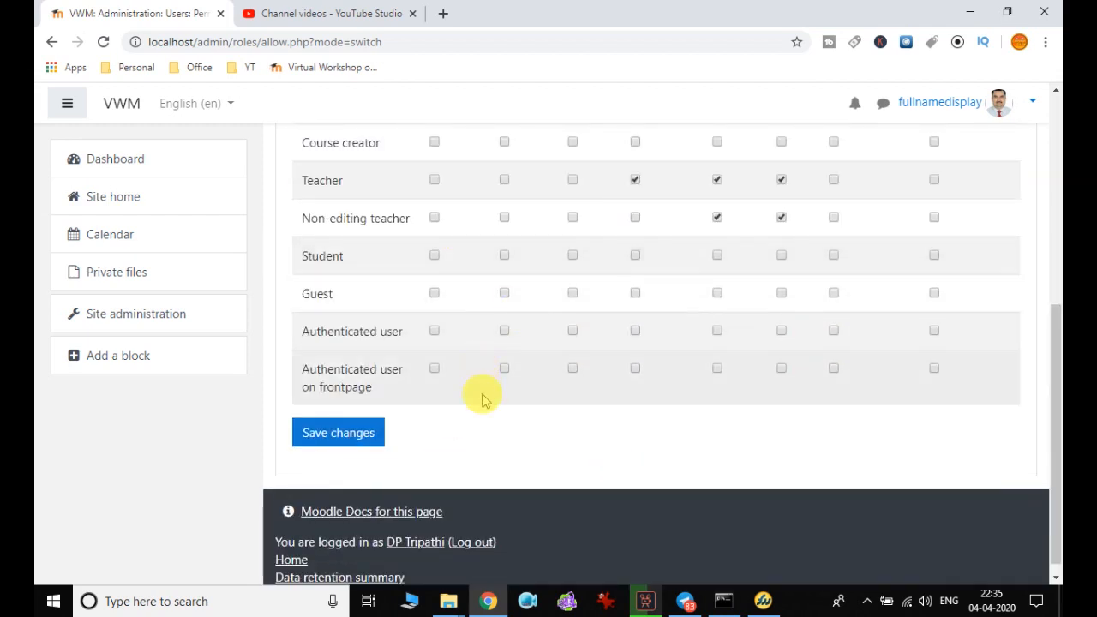
Examine which roles each role can see in the Allow role to view table.
scroll(482, 398, "up", 3)
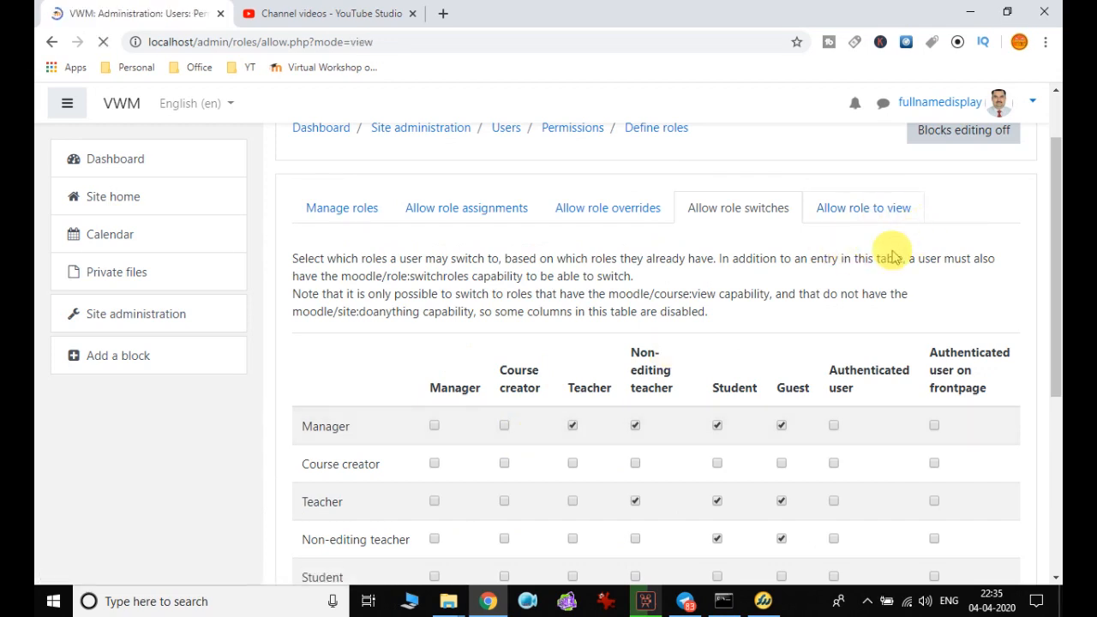
scroll(938, 238, "down", 3)
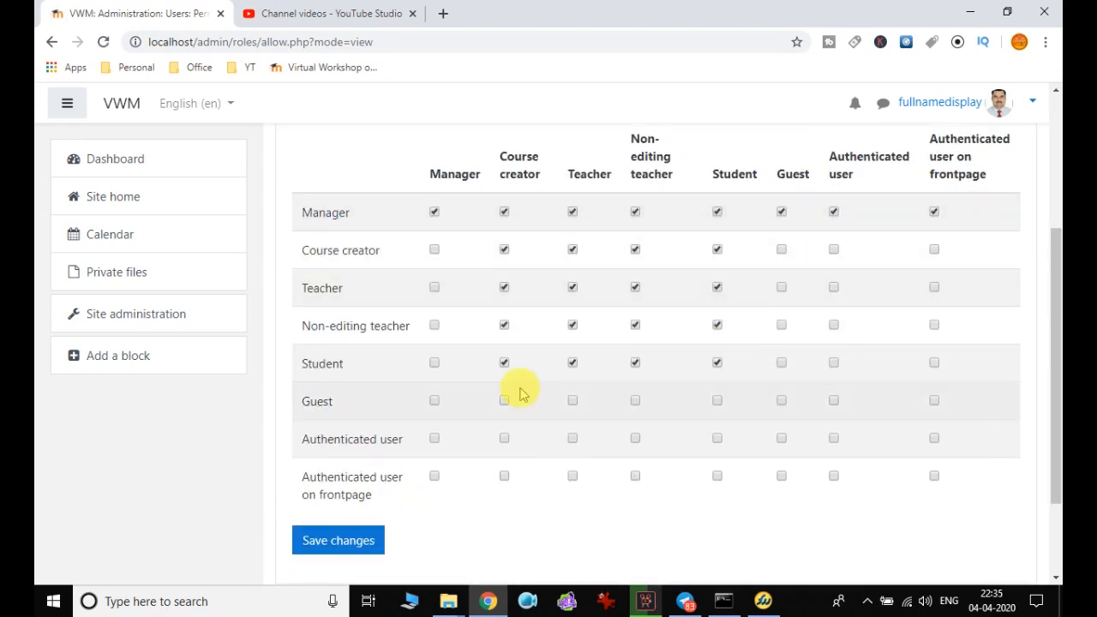
scroll(562, 334, "up", 3)
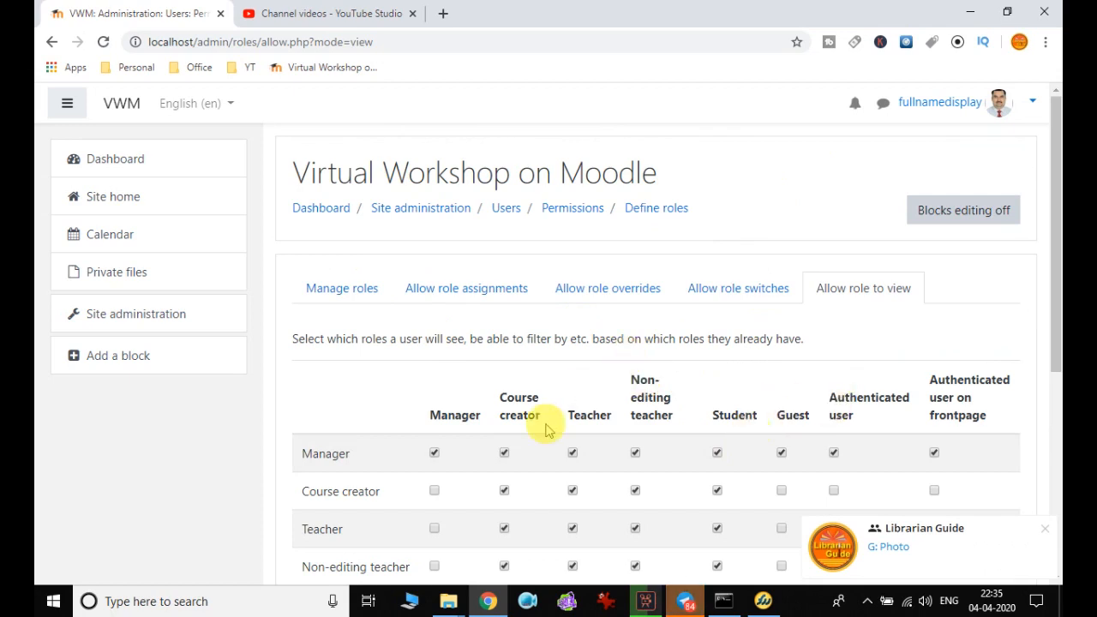
Open the Assign system roles page from the user permissions in Site administration.
left_click(1047, 532)
left_click(440, 216)
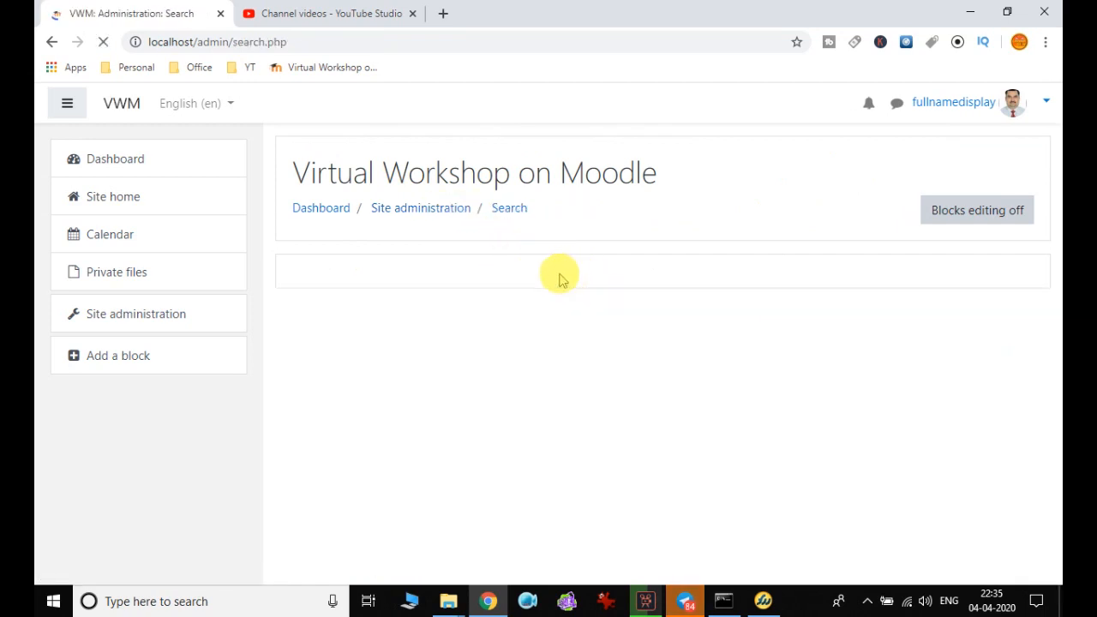
left_click(447, 386)
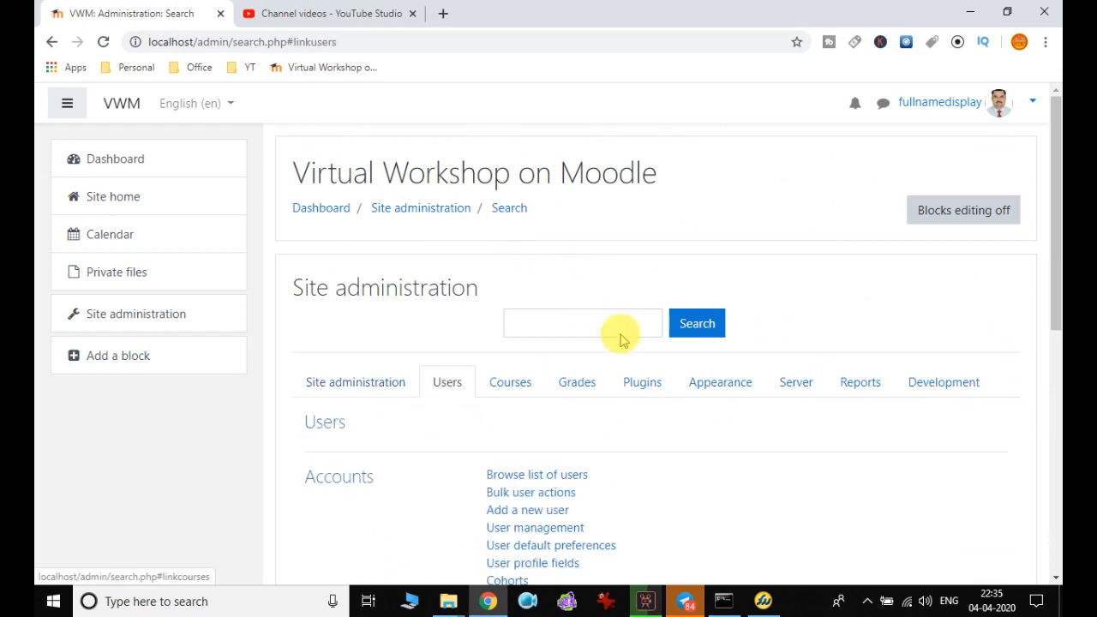
scroll(631, 334, "down", 4)
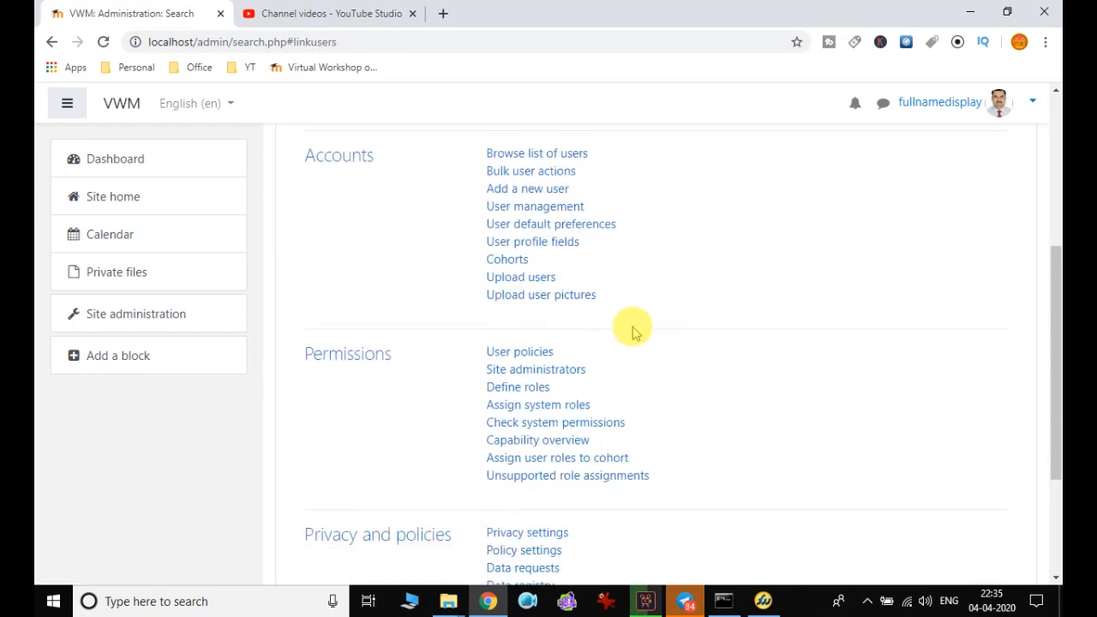
left_click(556, 409)
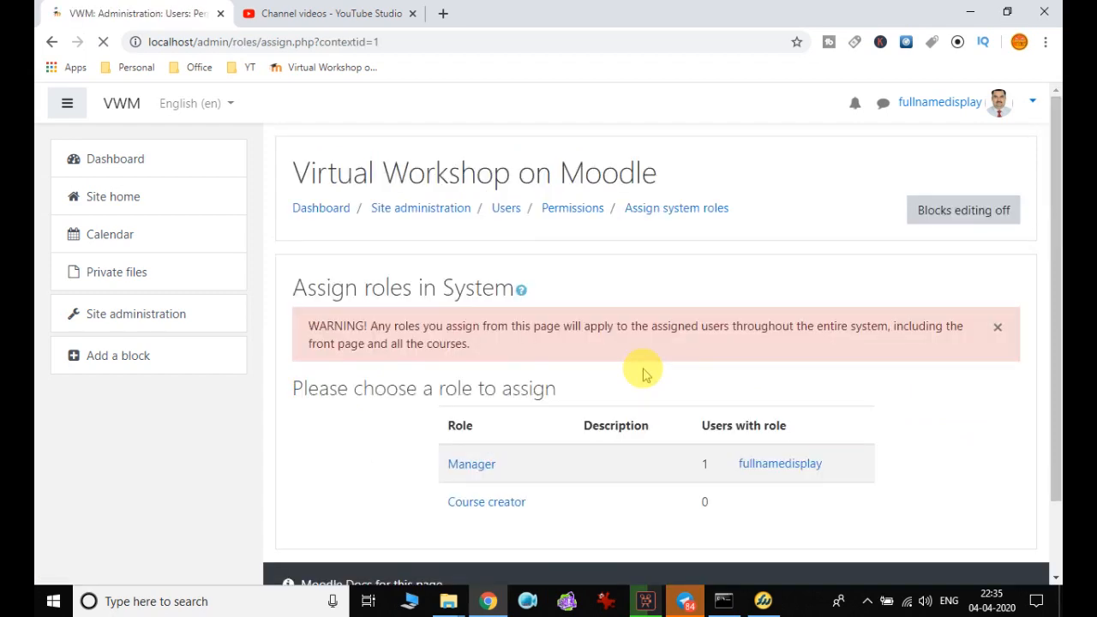
scroll(695, 346, "down", 1)
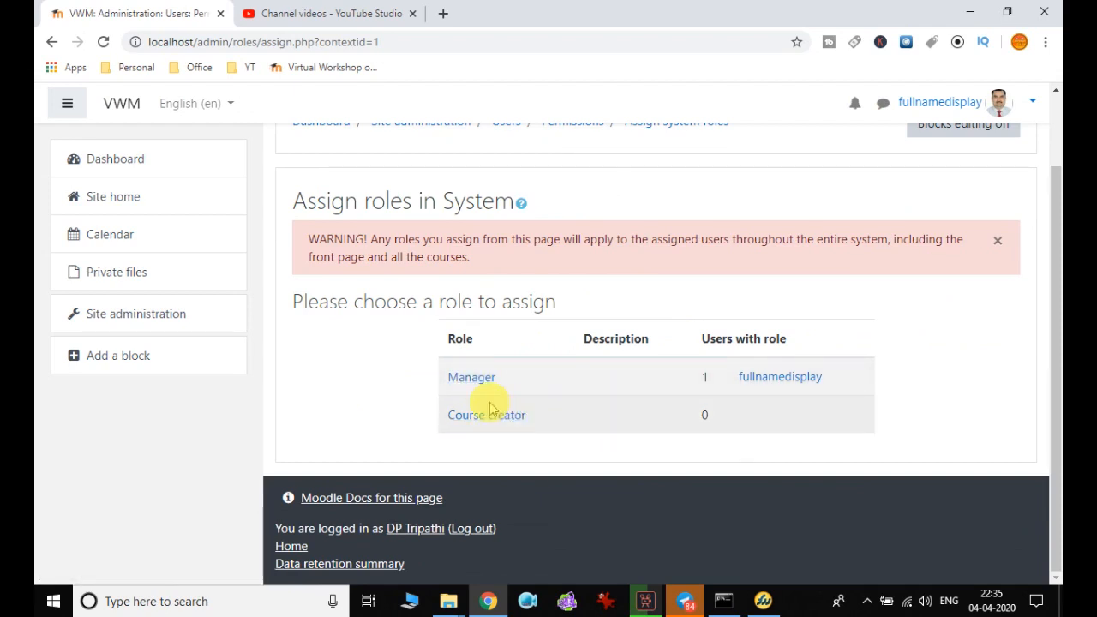
View the profile of the user who holds the Manager role and return to the system role list.
left_click(806, 385)
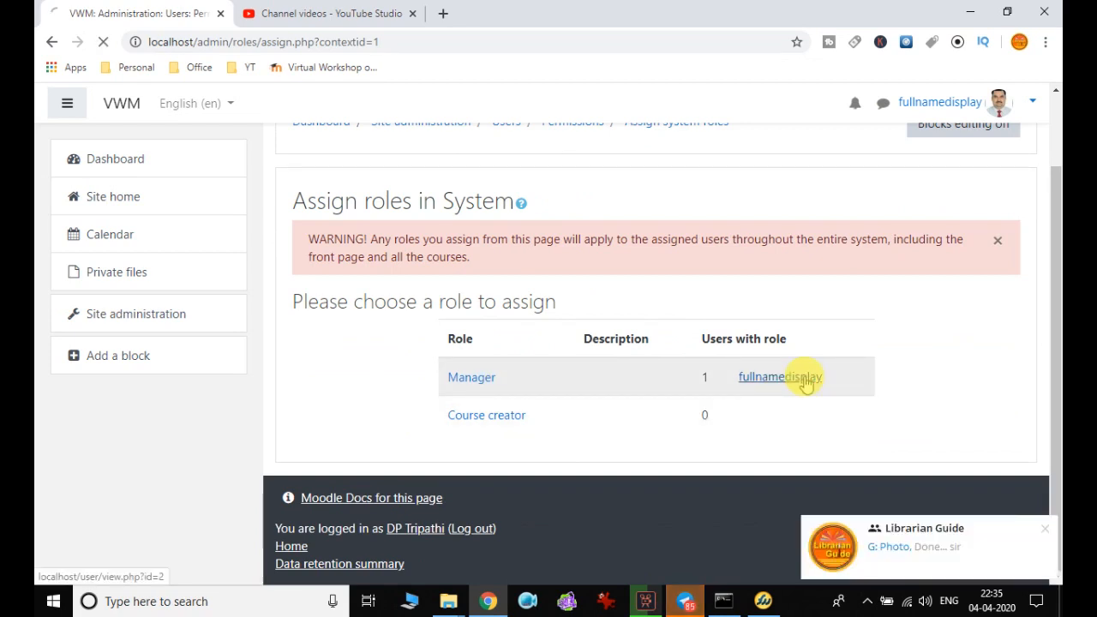
left_click(1045, 530)
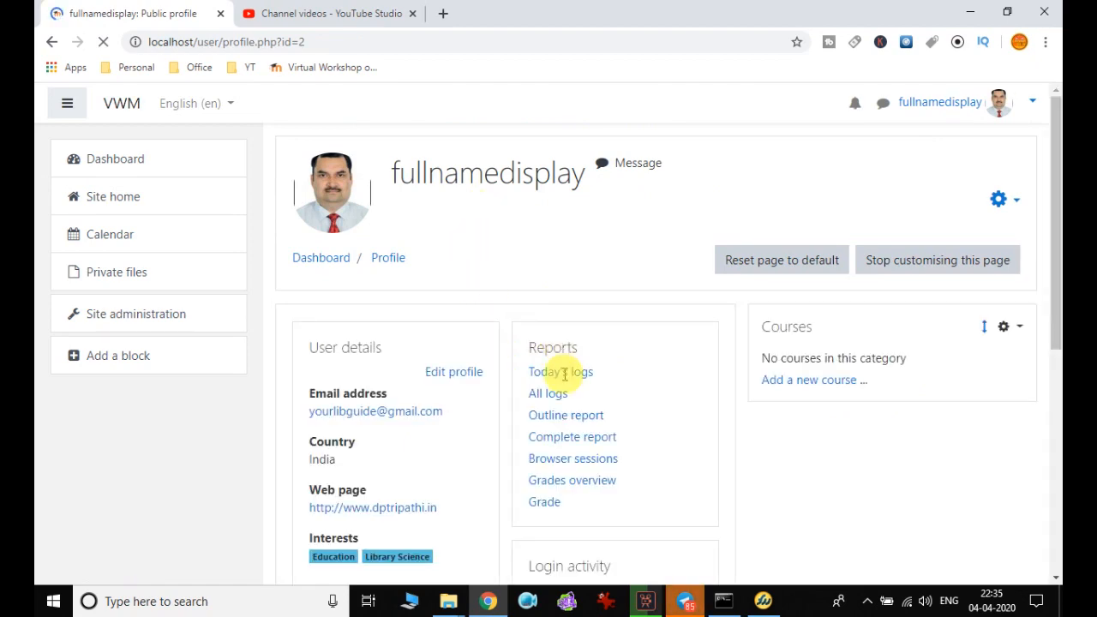
scroll(410, 504, "down", 3)
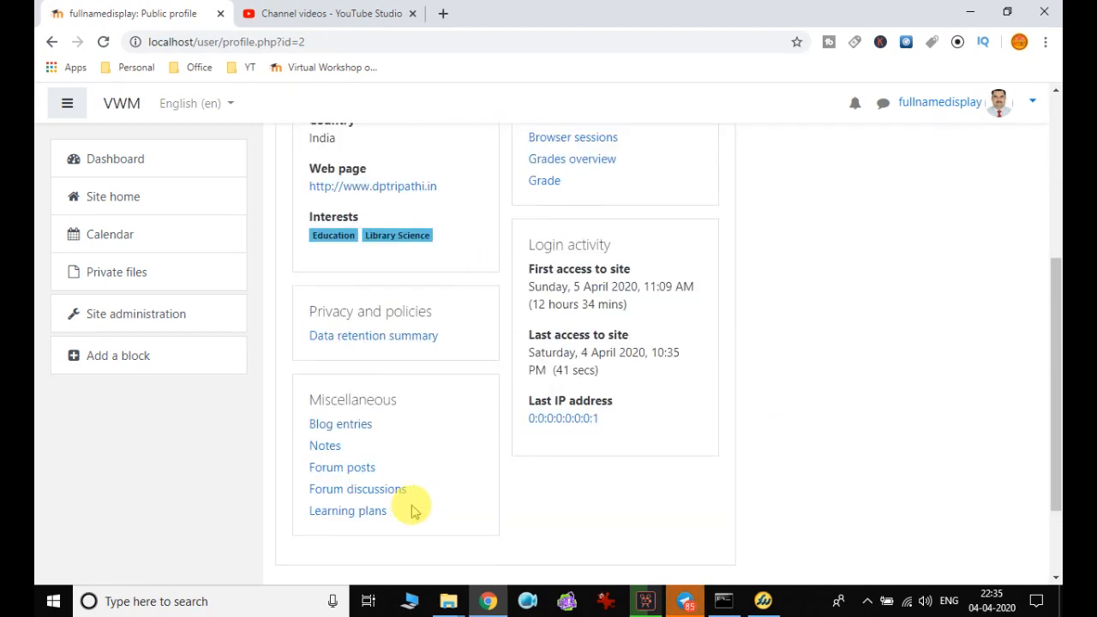
right_click(762, 196)
left_click(776, 199)
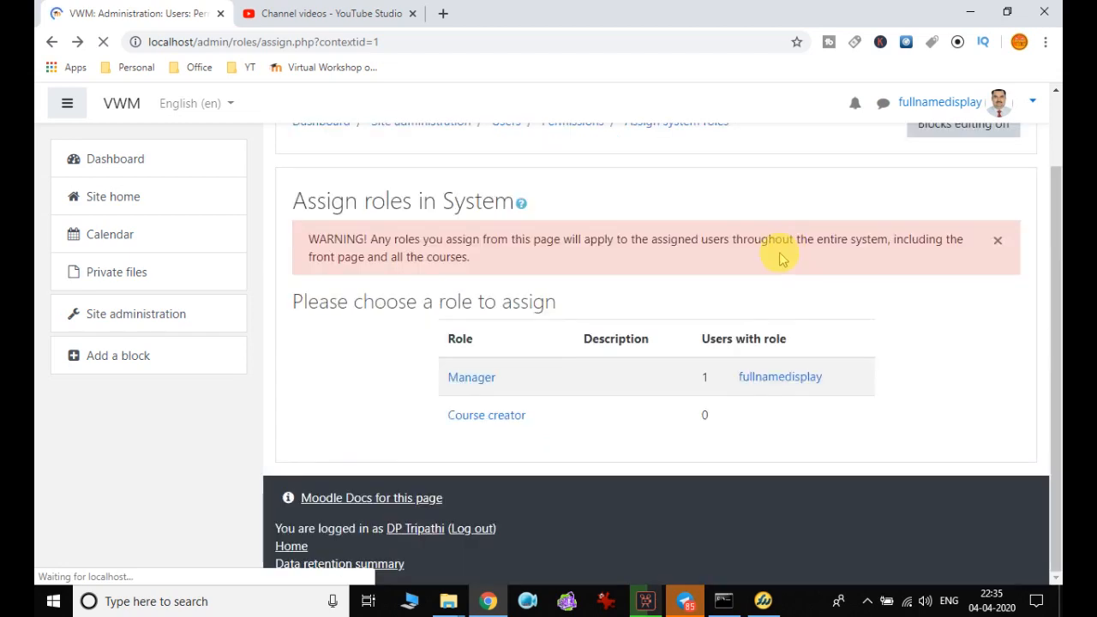
Assign the Course creator system role to the potential user with the username library.
left_click(492, 423)
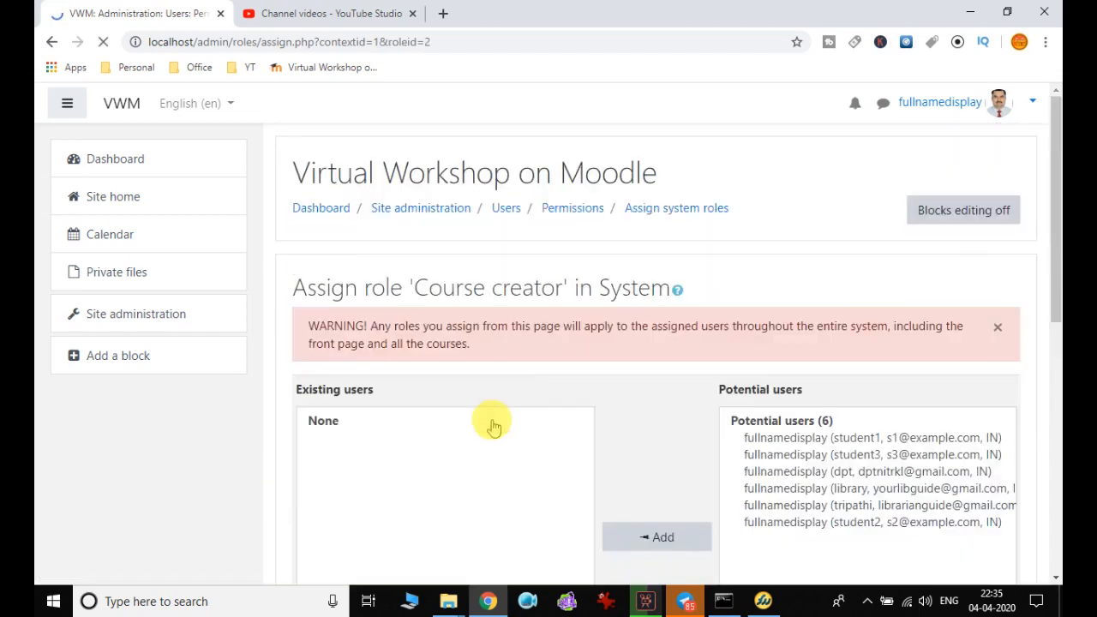
scroll(686, 335, "down", 3)
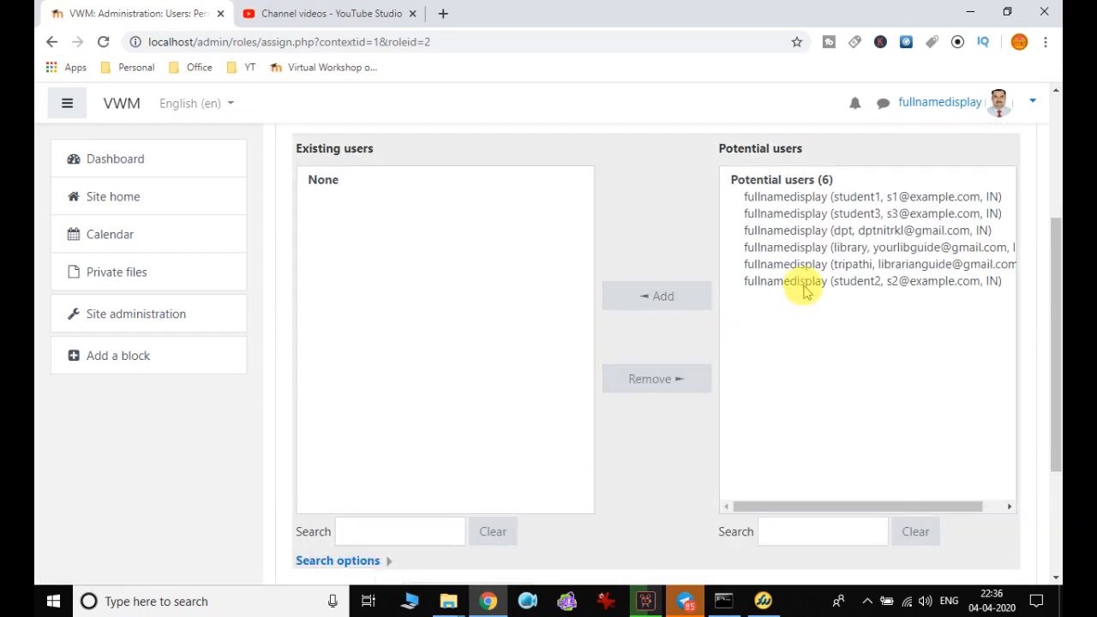
left_click(847, 249)
left_click(662, 297)
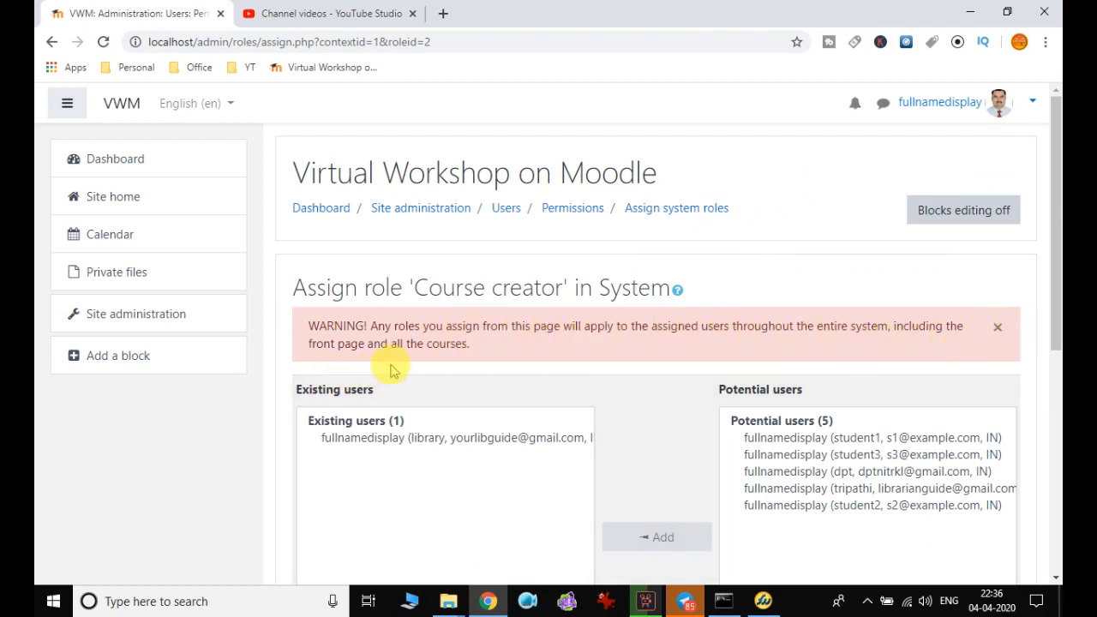
scroll(574, 359, "down", 6)
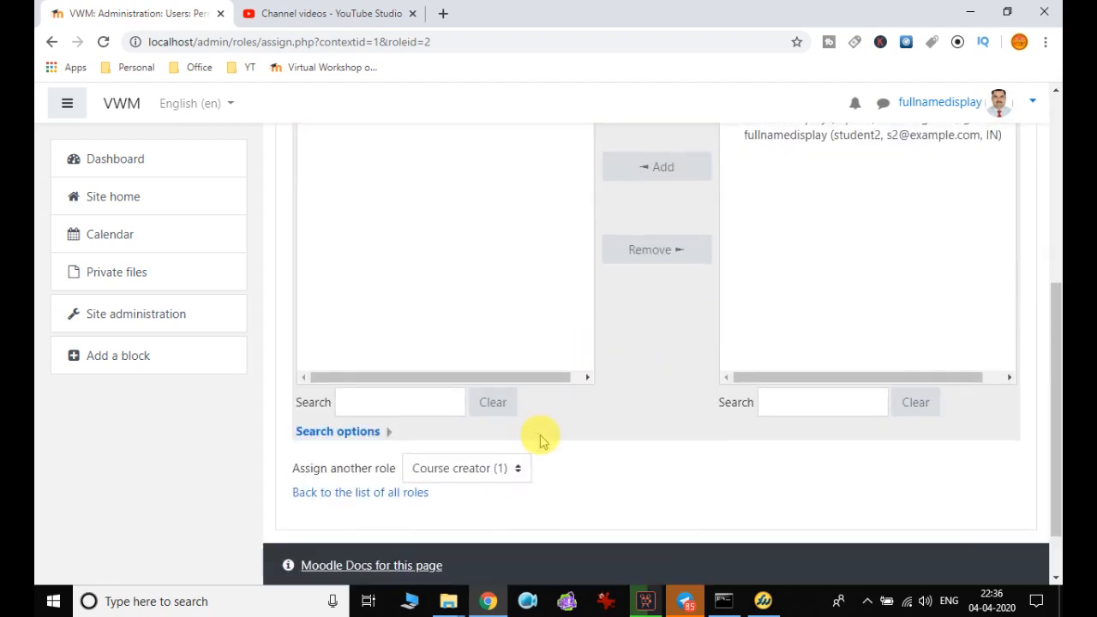
scroll(683, 386, "up", 6)
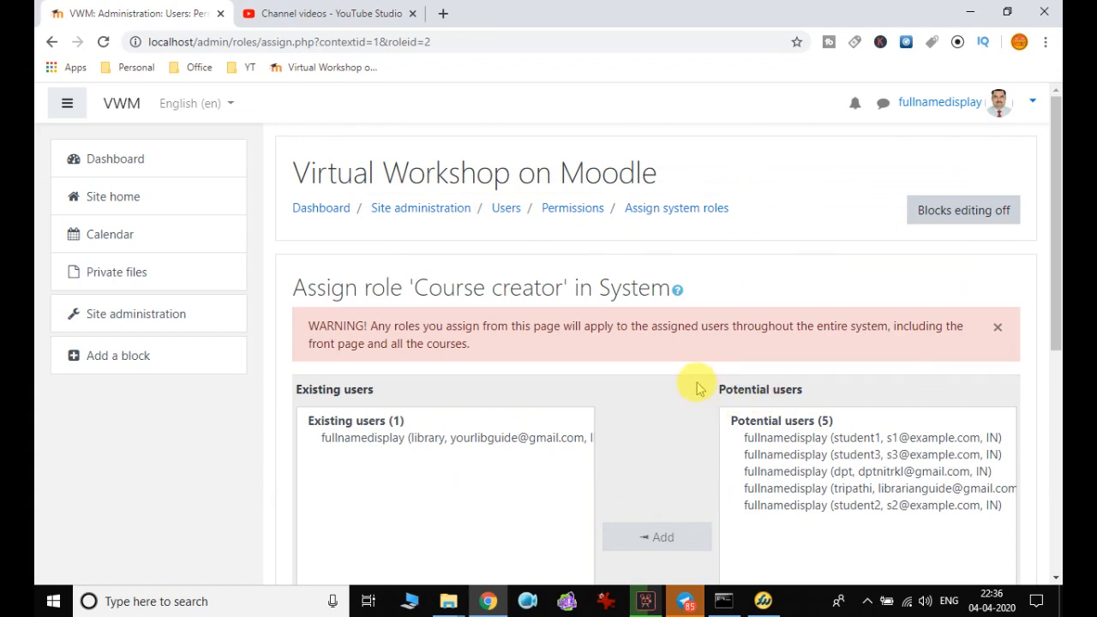
In the site's User policies, set the Full name format to language and save the changes.
left_click(439, 214)
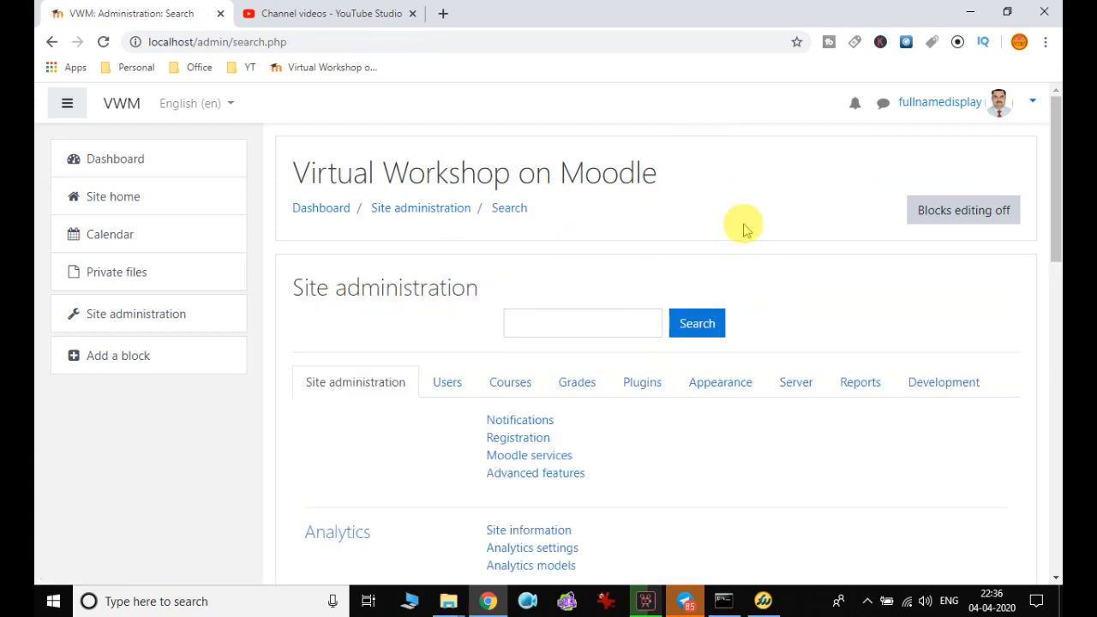
scroll(742, 225, "down", 2)
left_click(450, 222)
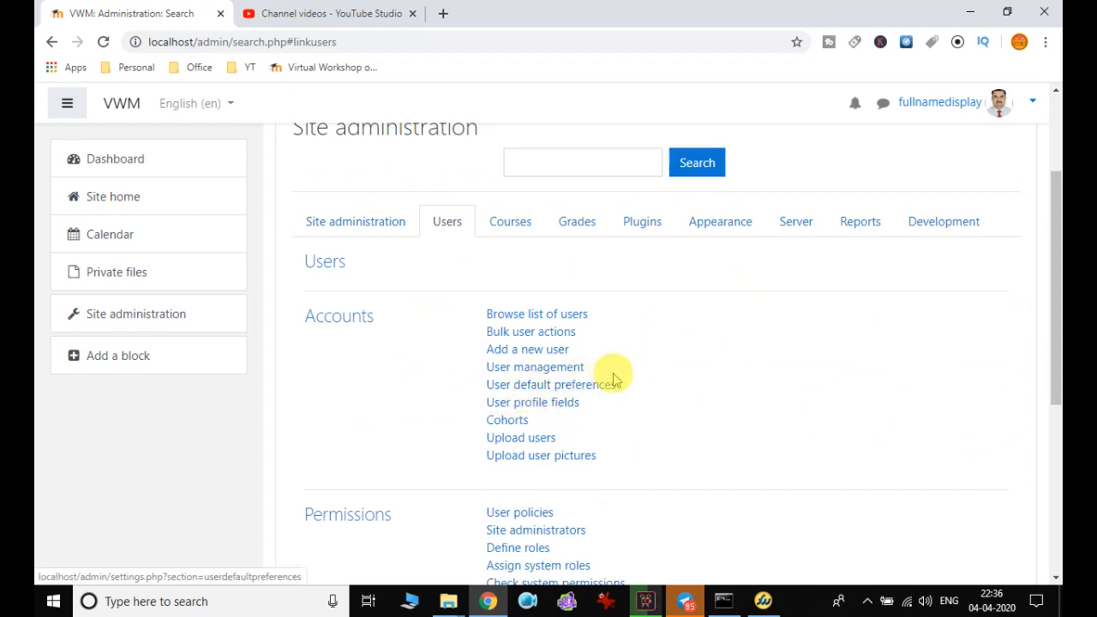
scroll(622, 369, "down", 2)
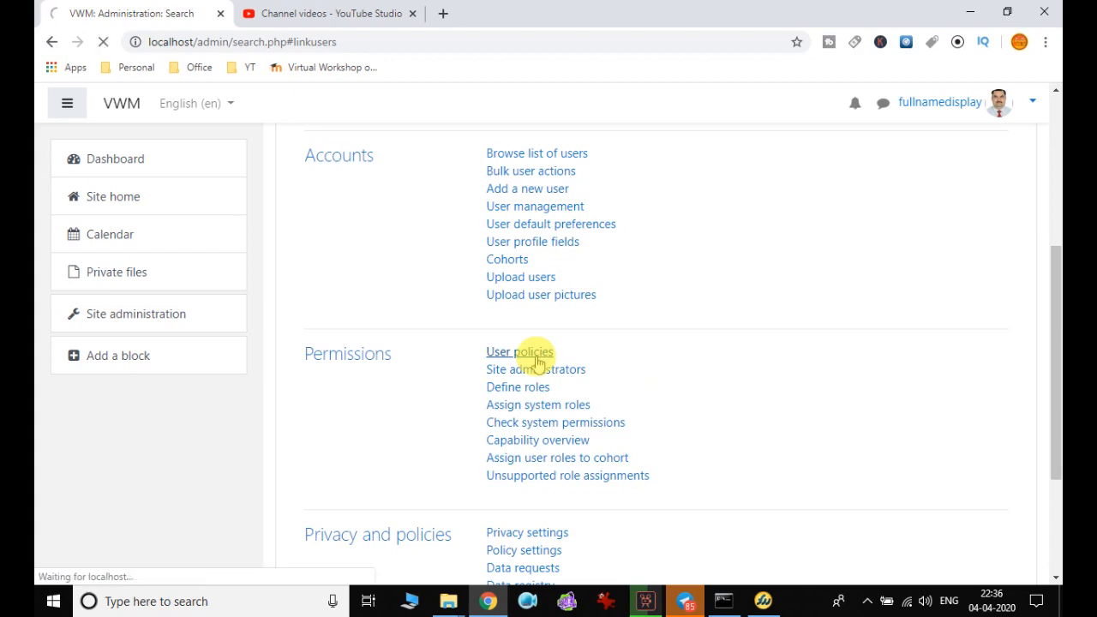
scroll(699, 309, "down", 10)
scroll(699, 308, "down", 5)
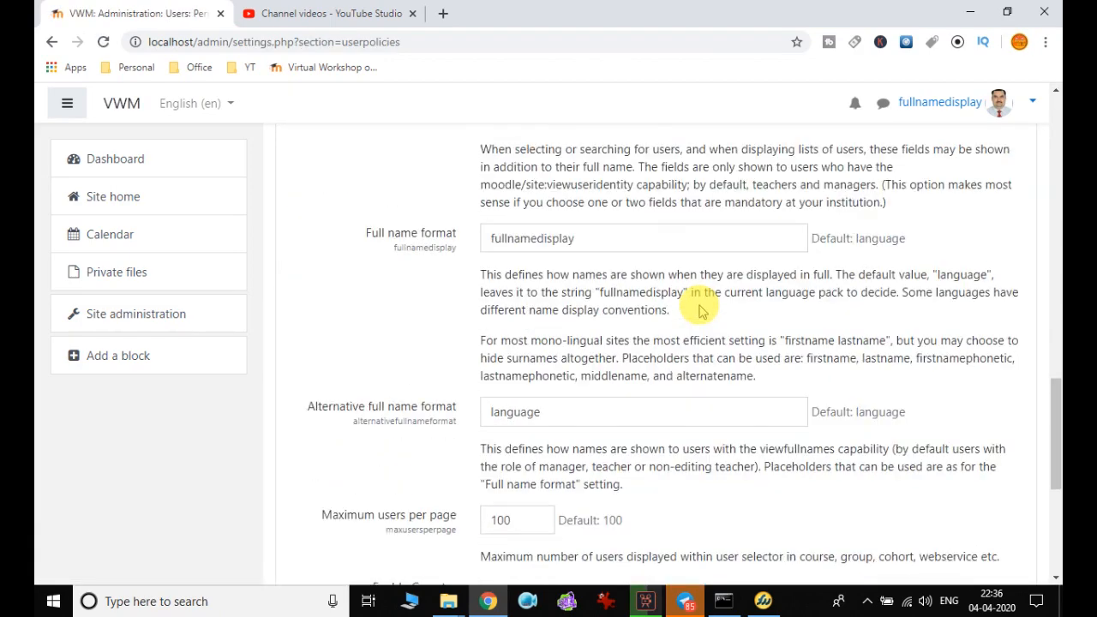
left_click_drag(580, 240, 429, 242)
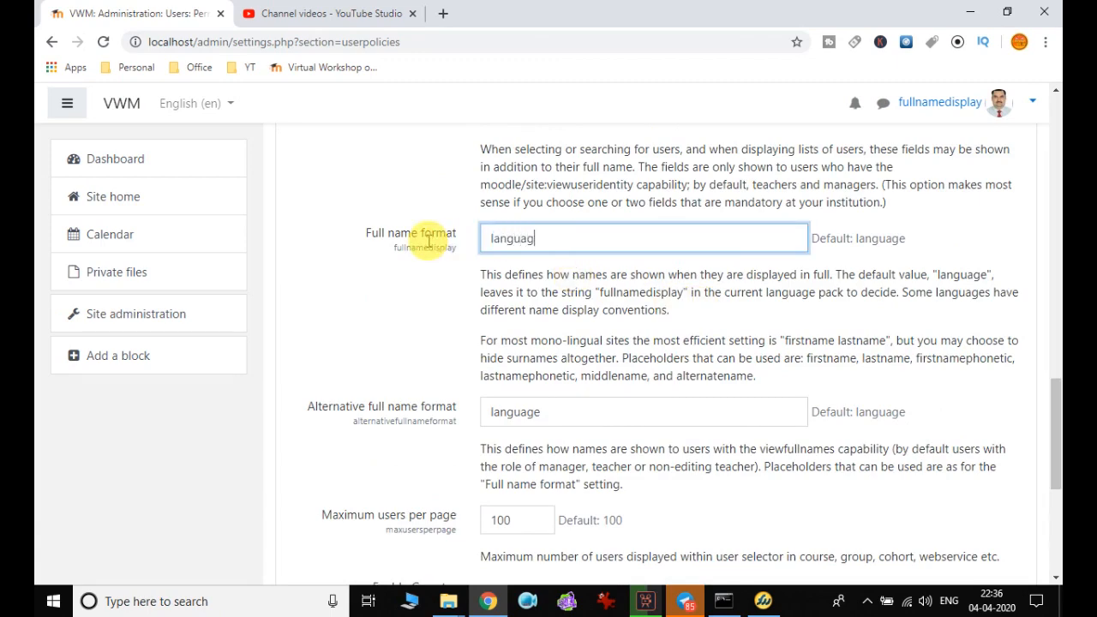
scroll(412, 394, "down", 5)
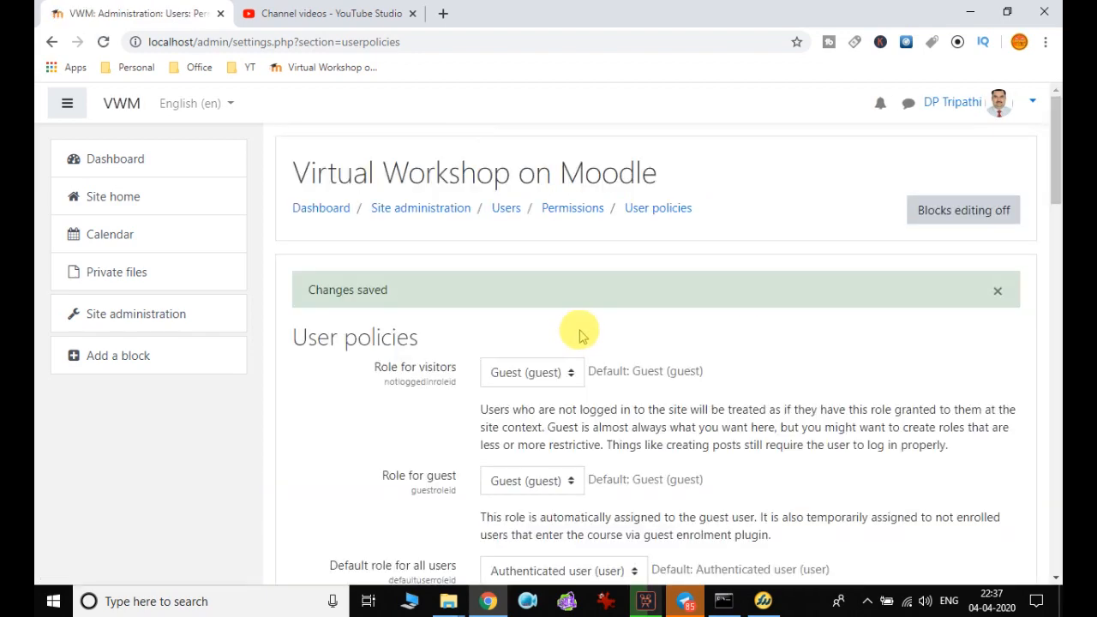
scroll(629, 335, "down", 5)
scroll(629, 340, "up", 5)
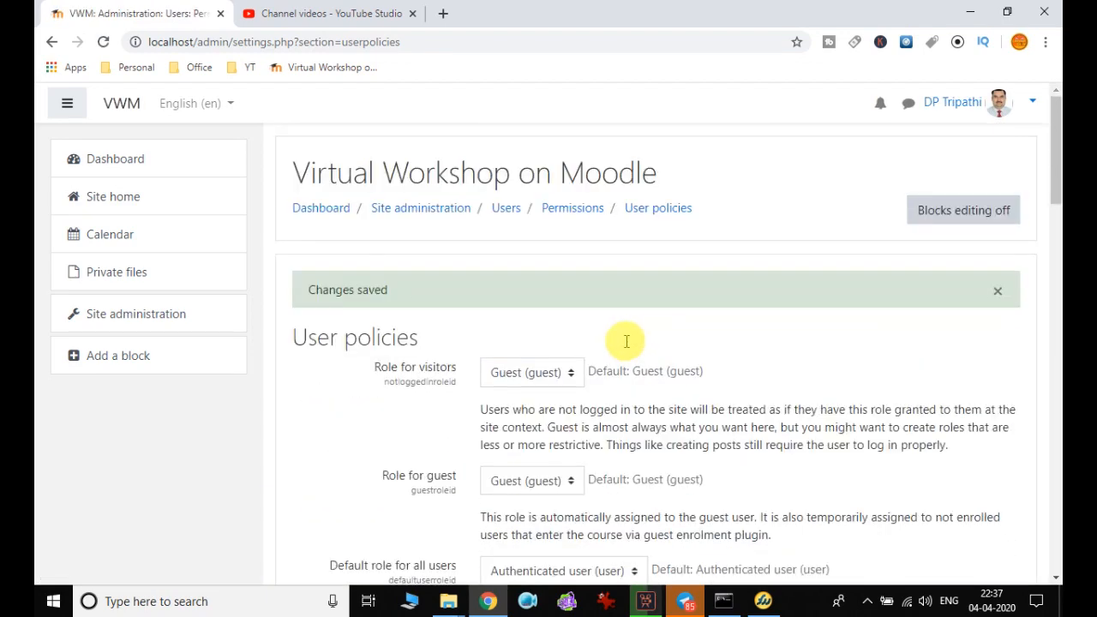
Check the system permissions of the user with the username library.
left_click(433, 211)
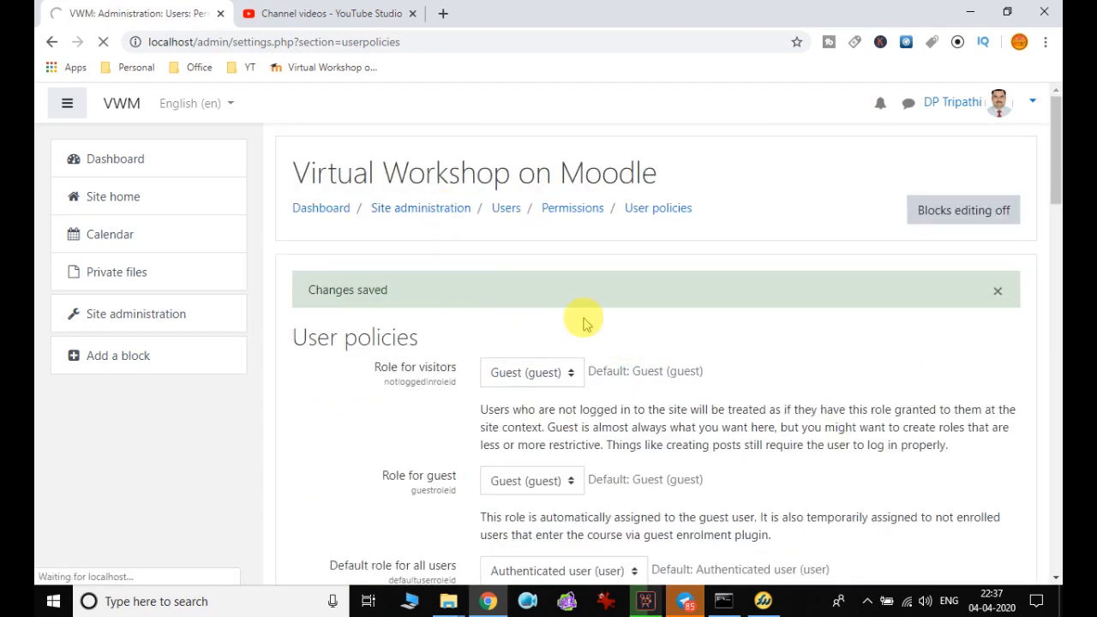
scroll(583, 319, "down", 5)
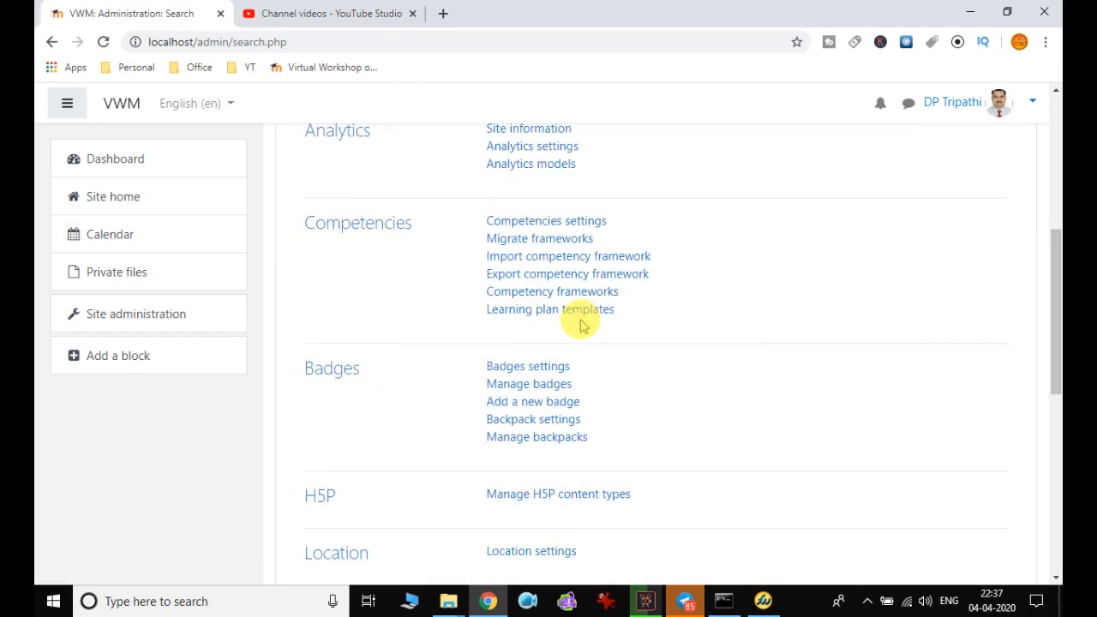
scroll(477, 324, "up", 5)
left_click(448, 382)
scroll(541, 335, "down", 6)
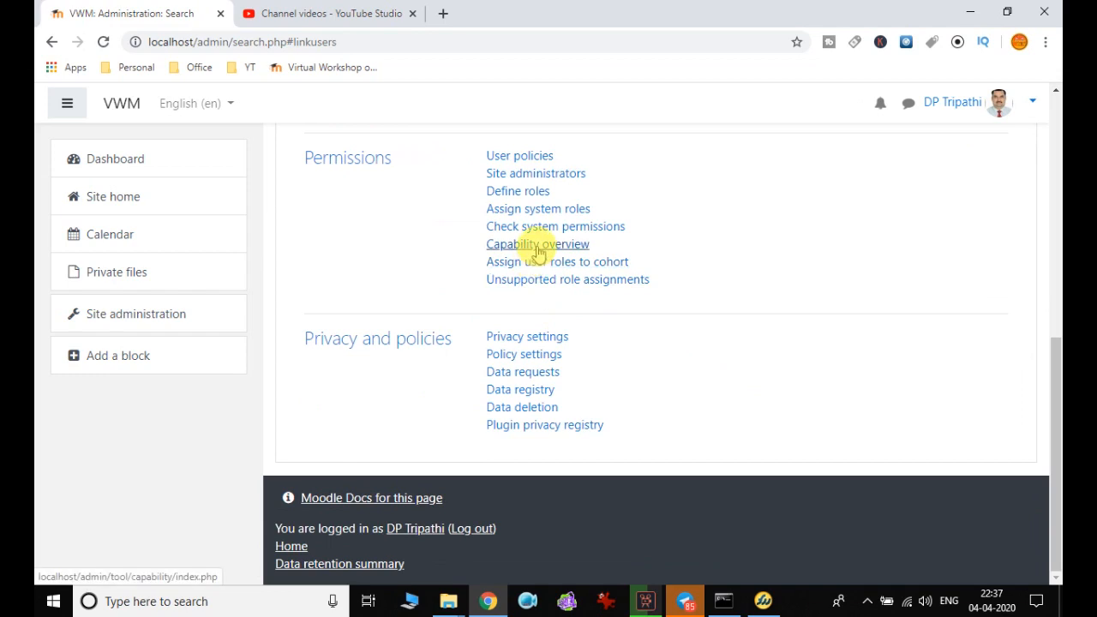
left_click(590, 226)
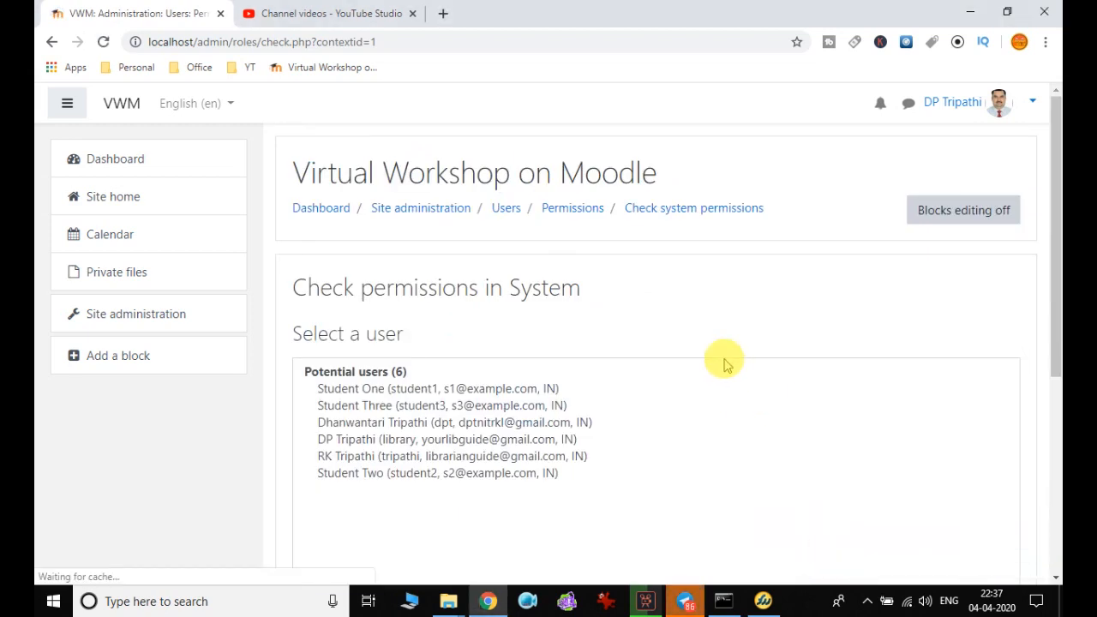
scroll(725, 364, "down", 1)
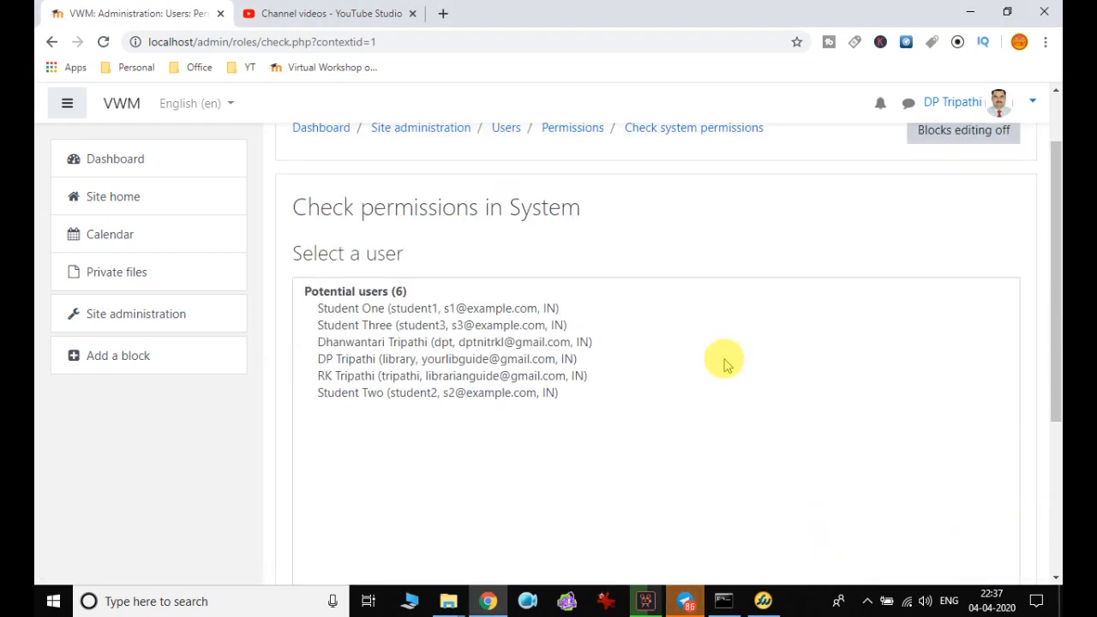
left_click(349, 360)
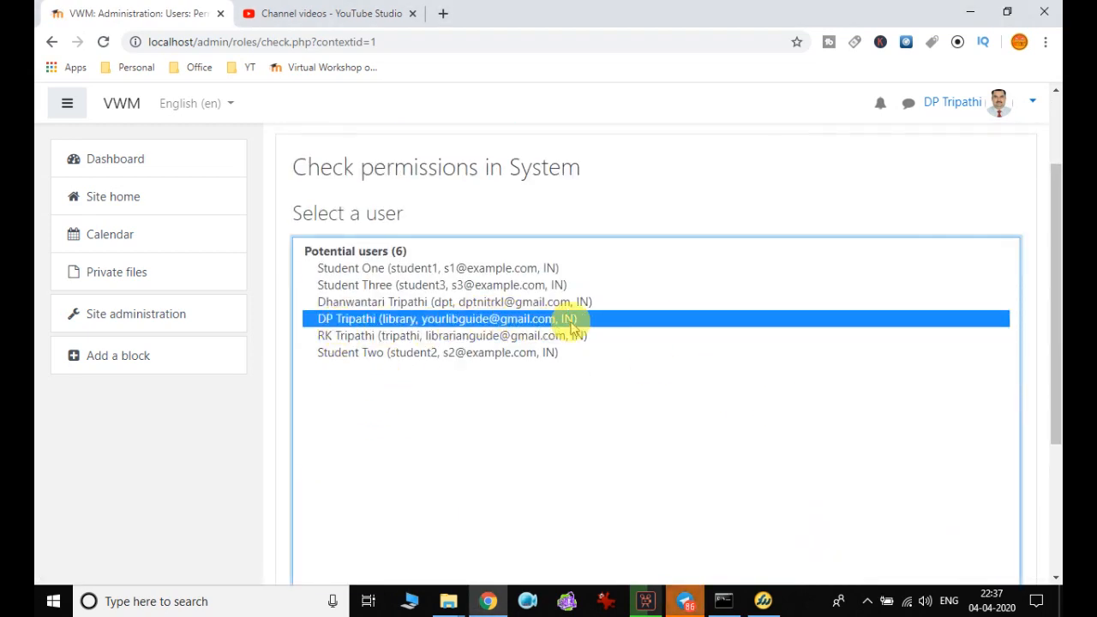
scroll(570, 364, "down", 3)
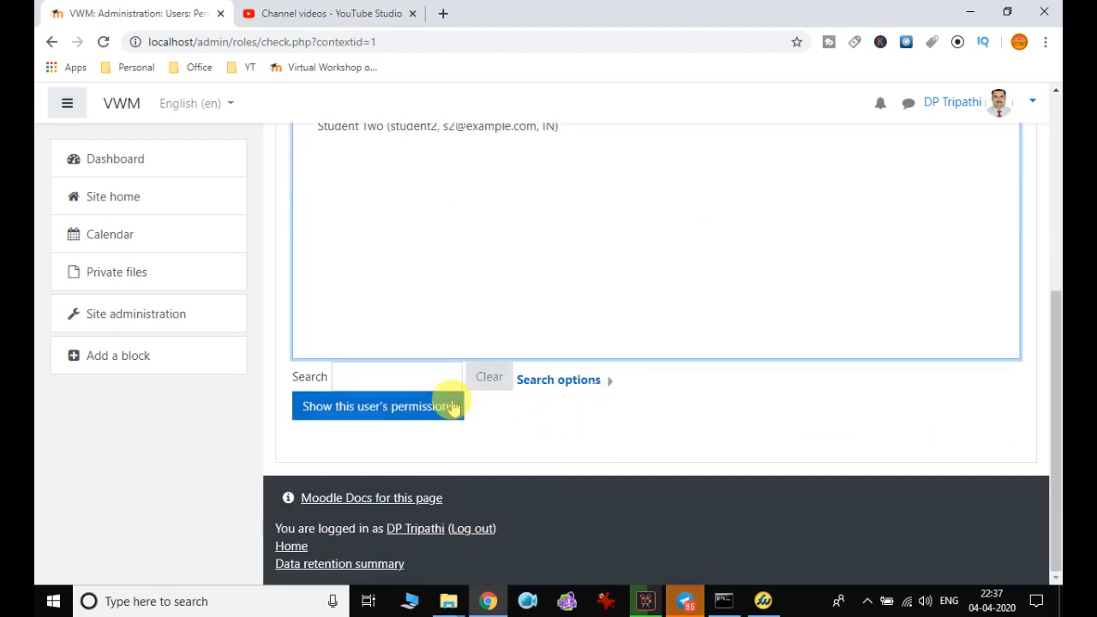
left_click(393, 405)
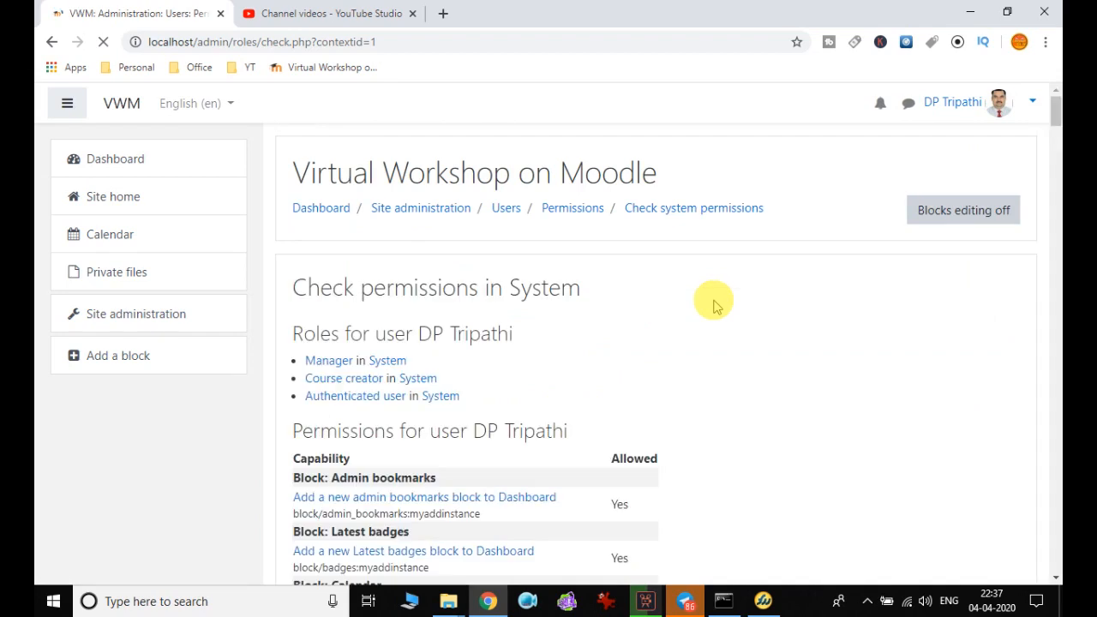
Examine the selected user's roles and allowed capabilities, and return to the user selection.
scroll(717, 307, "down", 1)
scroll(438, 384, "down", 3)
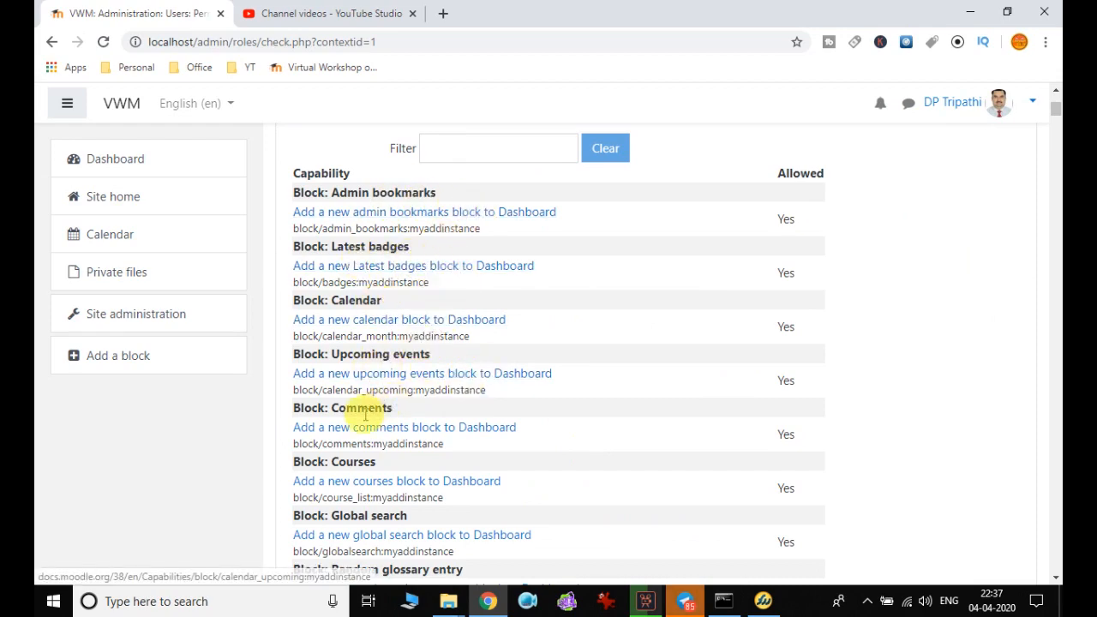
scroll(611, 413, "down", 15)
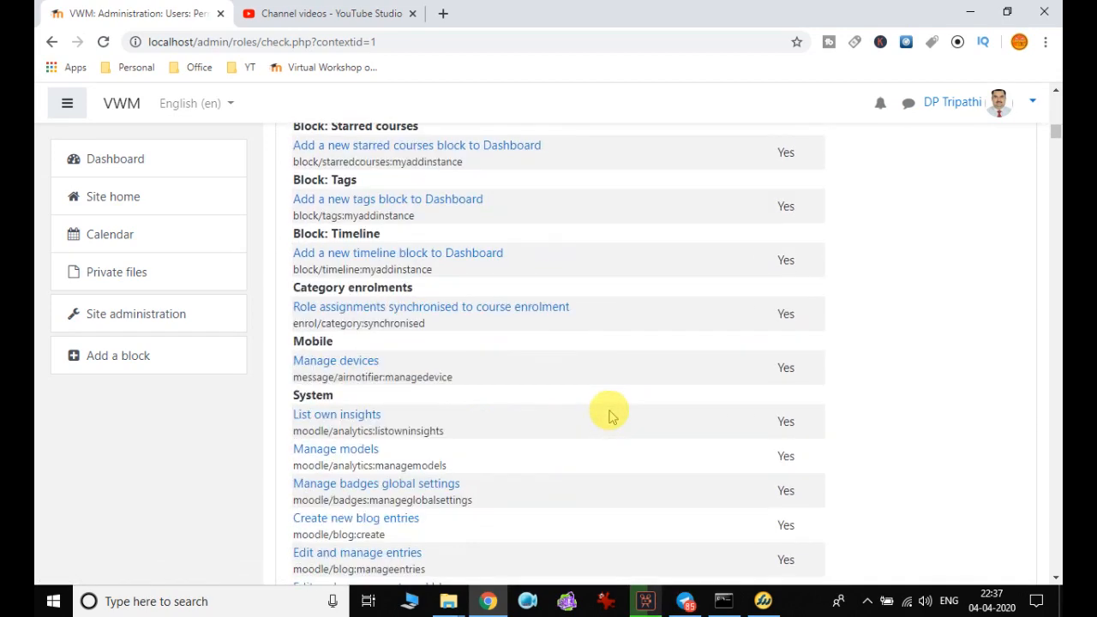
scroll(611, 415, "down", 12)
scroll(611, 415, "up", 13)
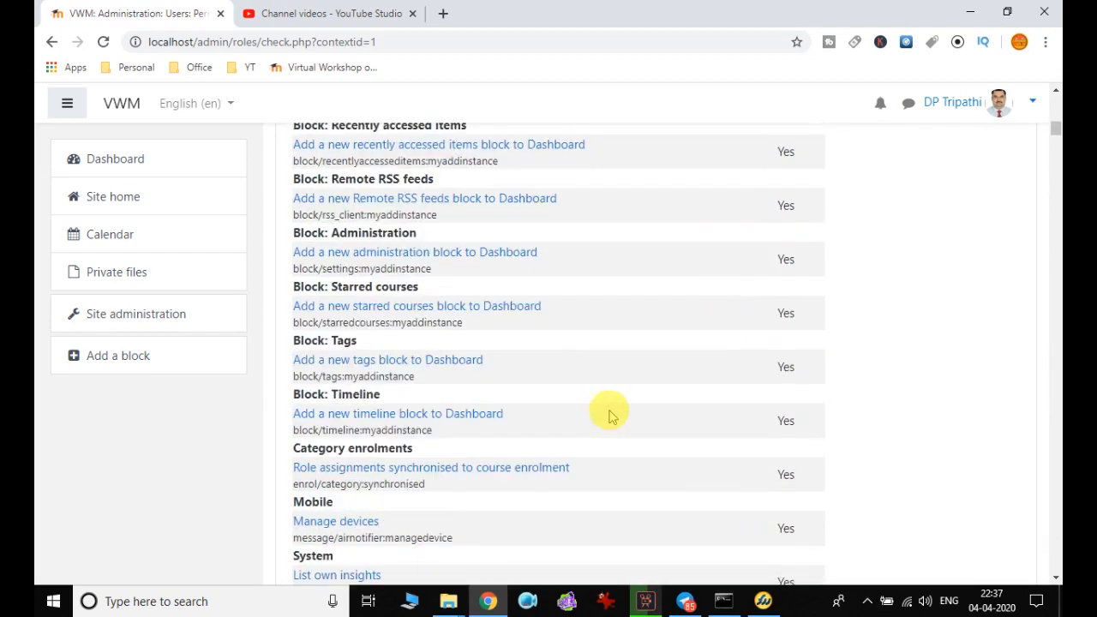
scroll(608, 413, "up", 15)
right_click(759, 289)
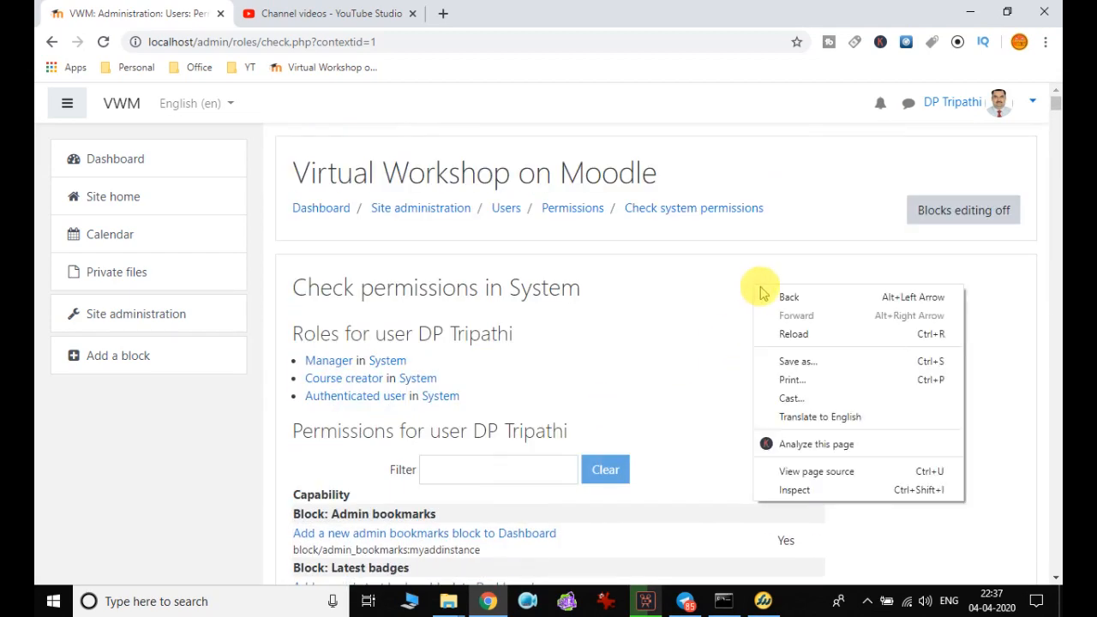
left_click(780, 300)
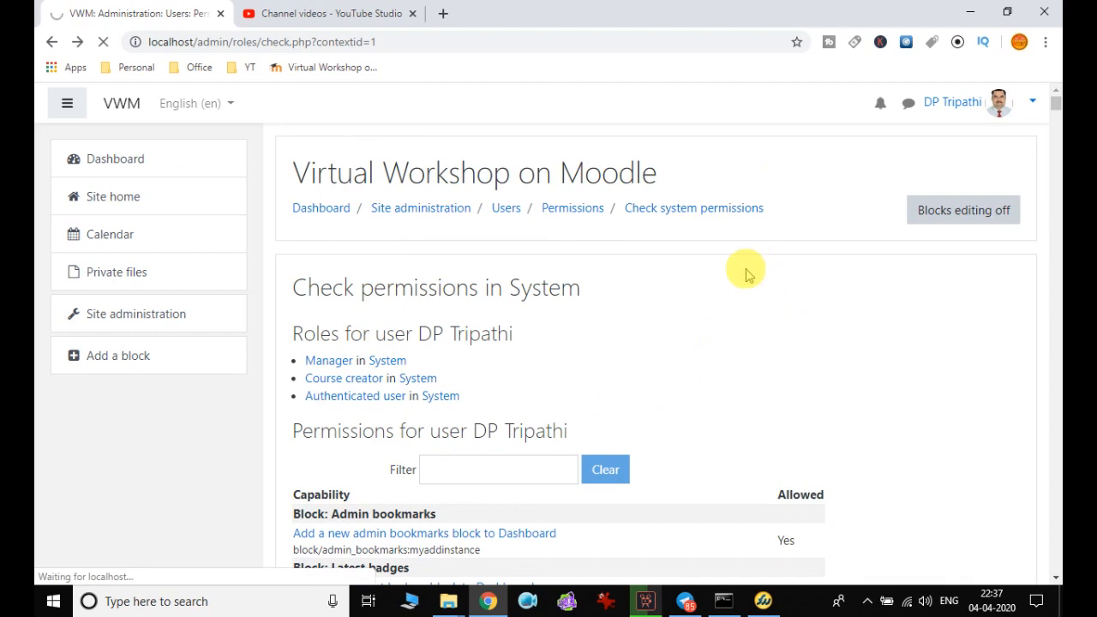
scroll(738, 292, "up", 5)
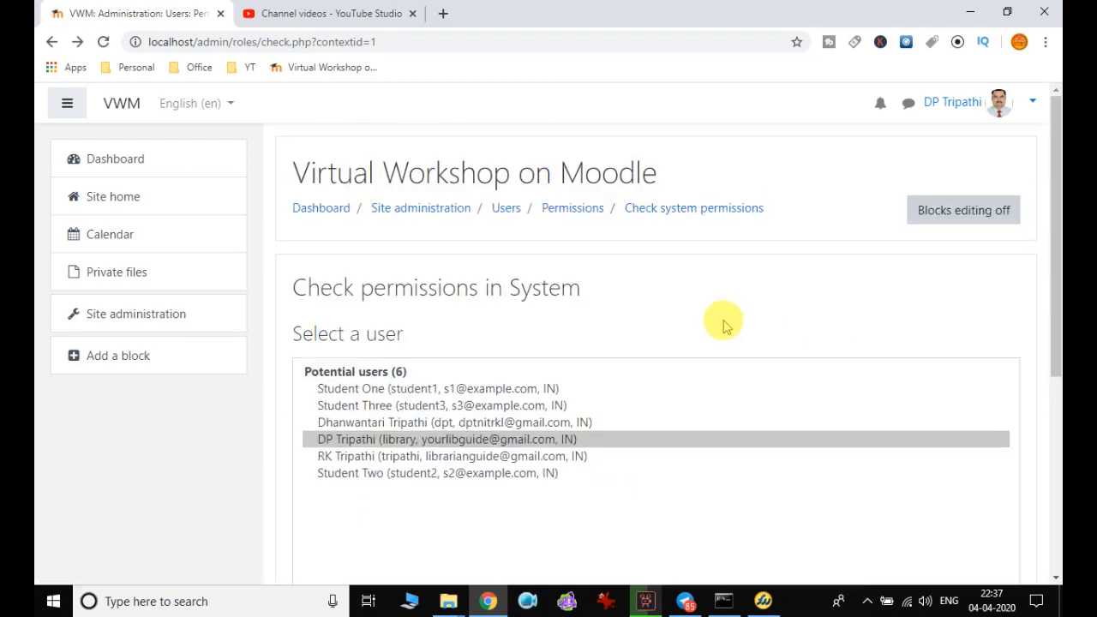
Open the Capability overview from the site's user permissions and examine its capability and role options.
right_click(629, 281)
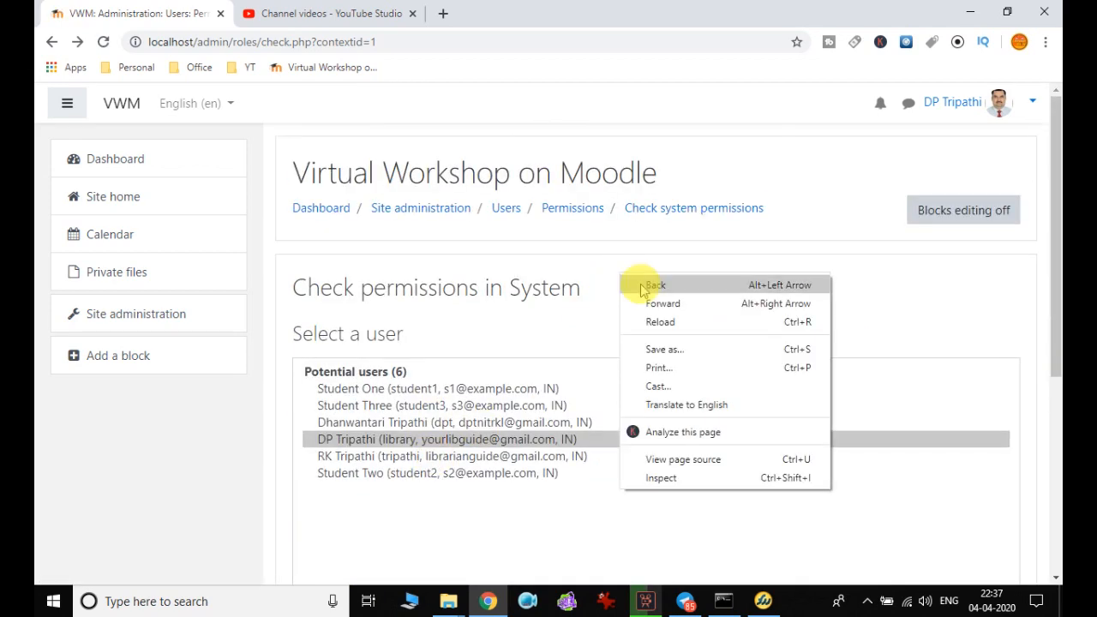
left_click(645, 287)
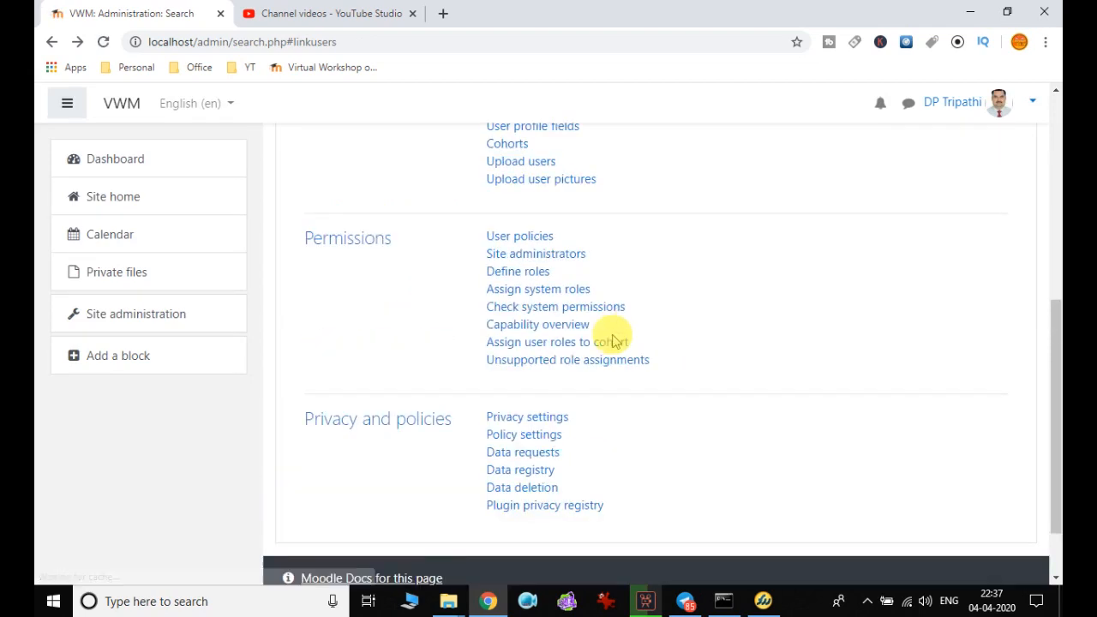
left_click(521, 328)
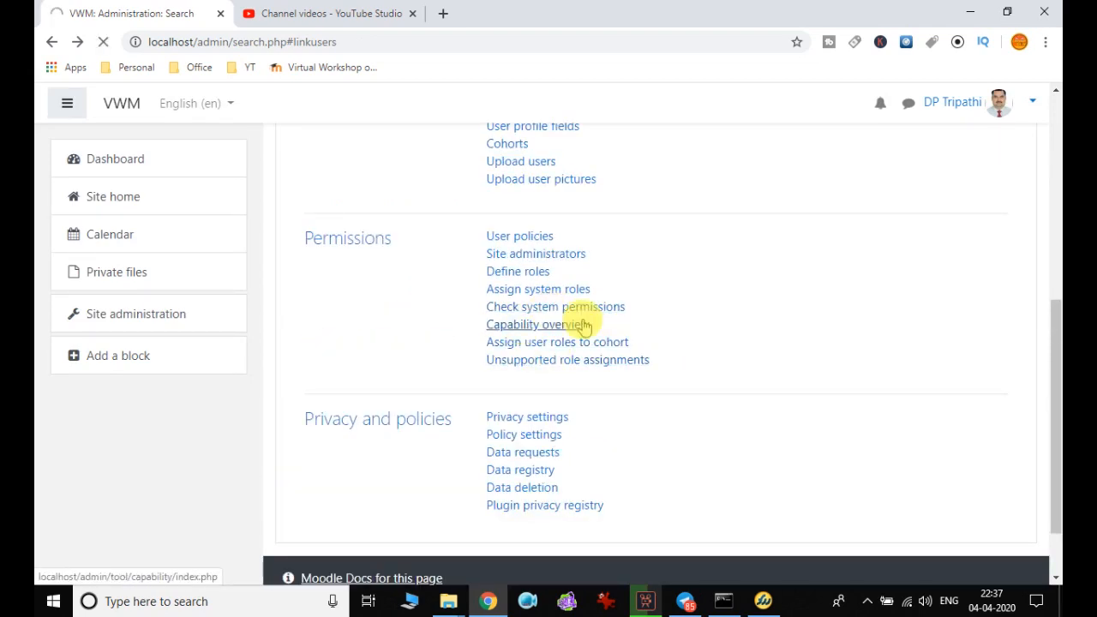
scroll(723, 289, "down", 3)
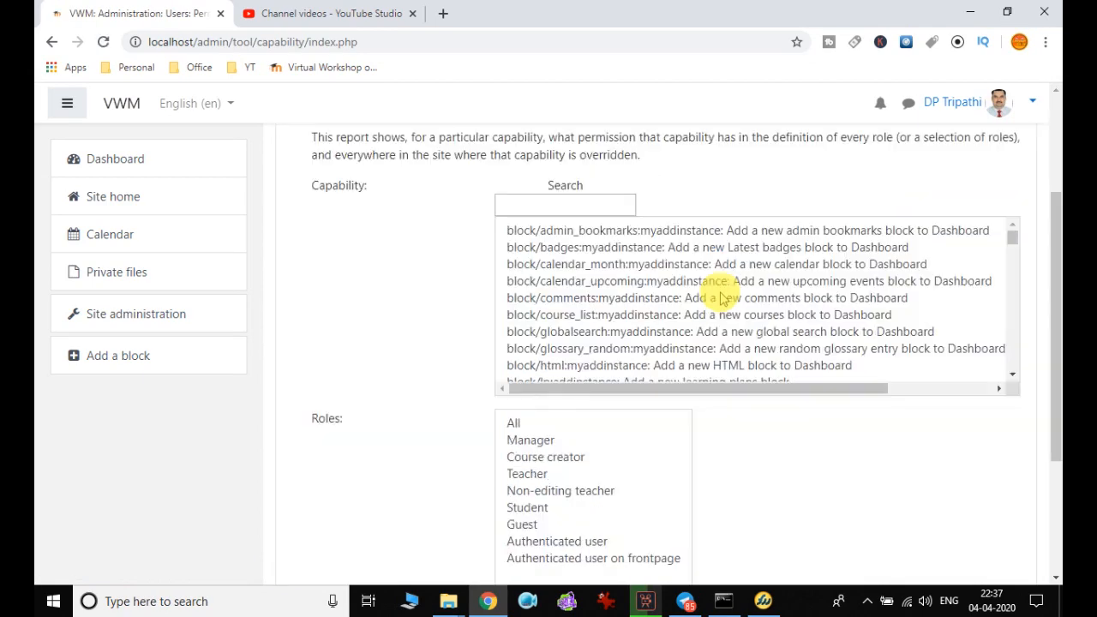
scroll(703, 294, "up", 1)
scroll(709, 286, "up", 2)
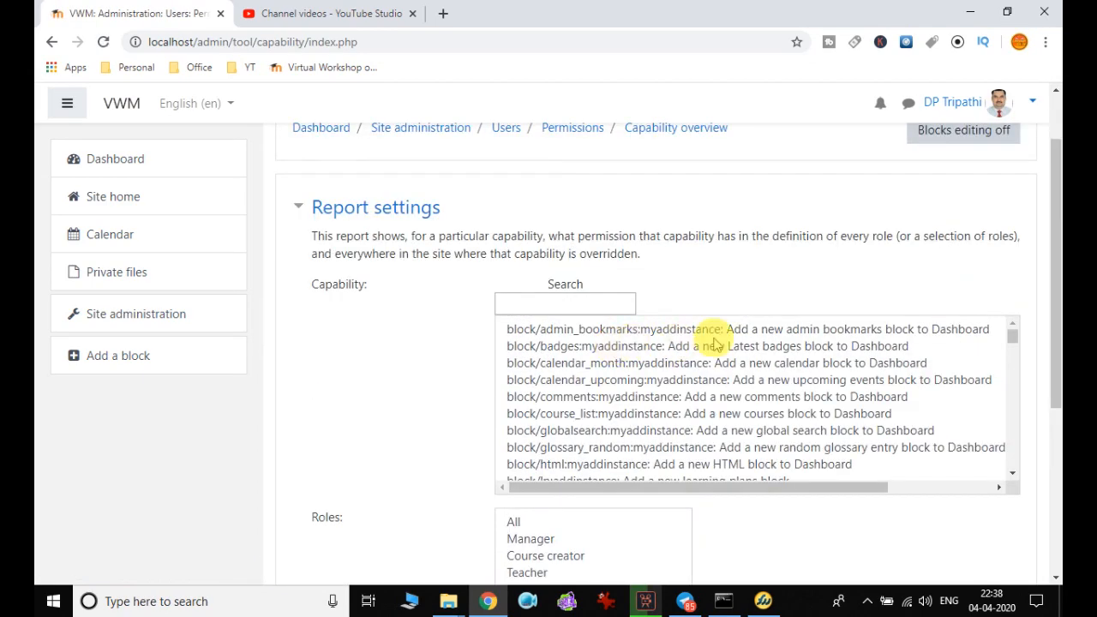
scroll(706, 339, "down", 2)
scroll(467, 419, "down", 3)
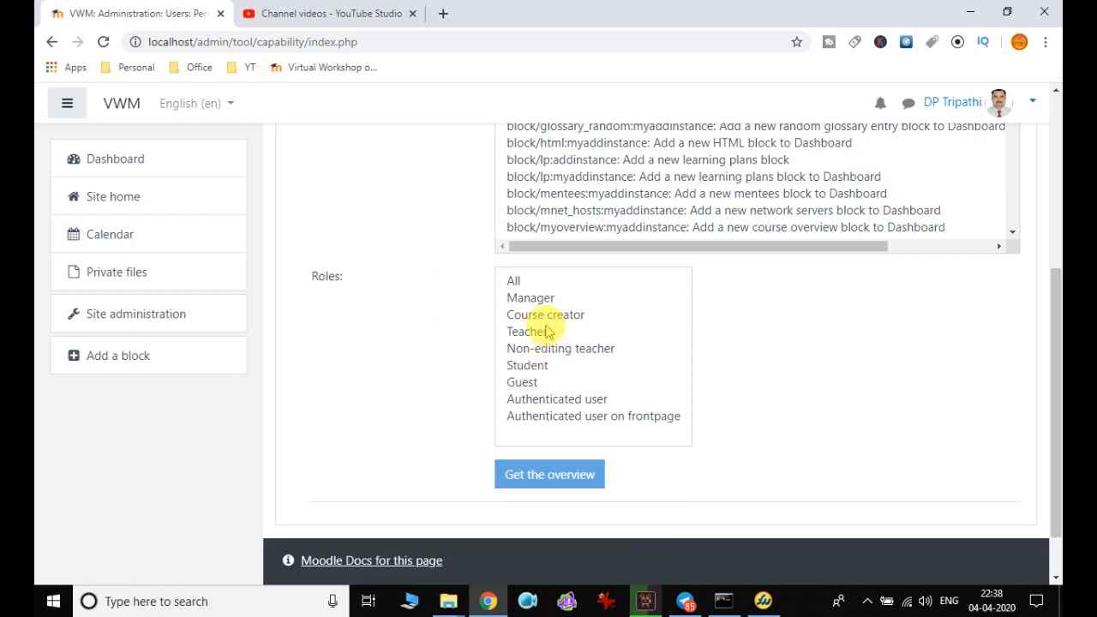
scroll(666, 343, "down", 1)
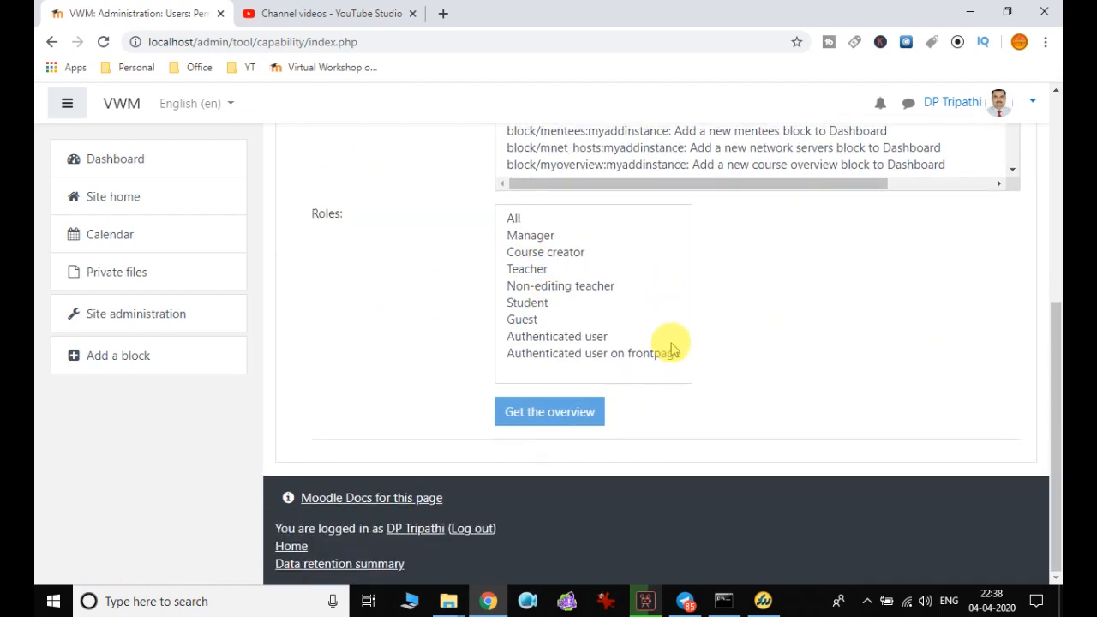
scroll(669, 346, "up", 3)
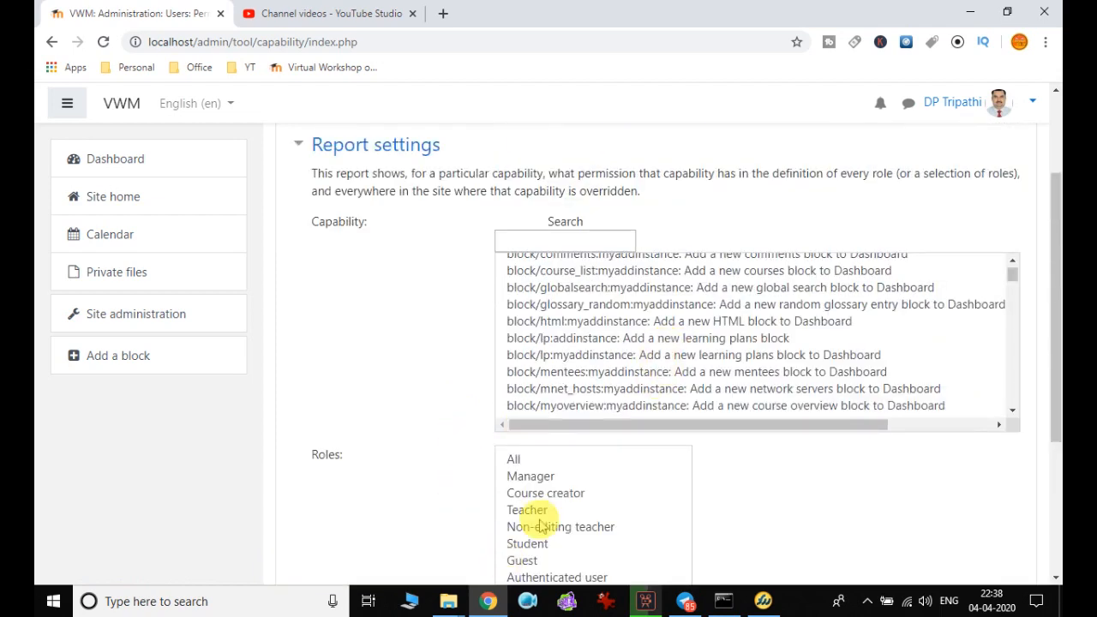
Get the Manager role's capability overview for adding global search and random glossary entry blocks to Dashboard, and a new learning plans block.
left_click(600, 305)
left_click(616, 338)
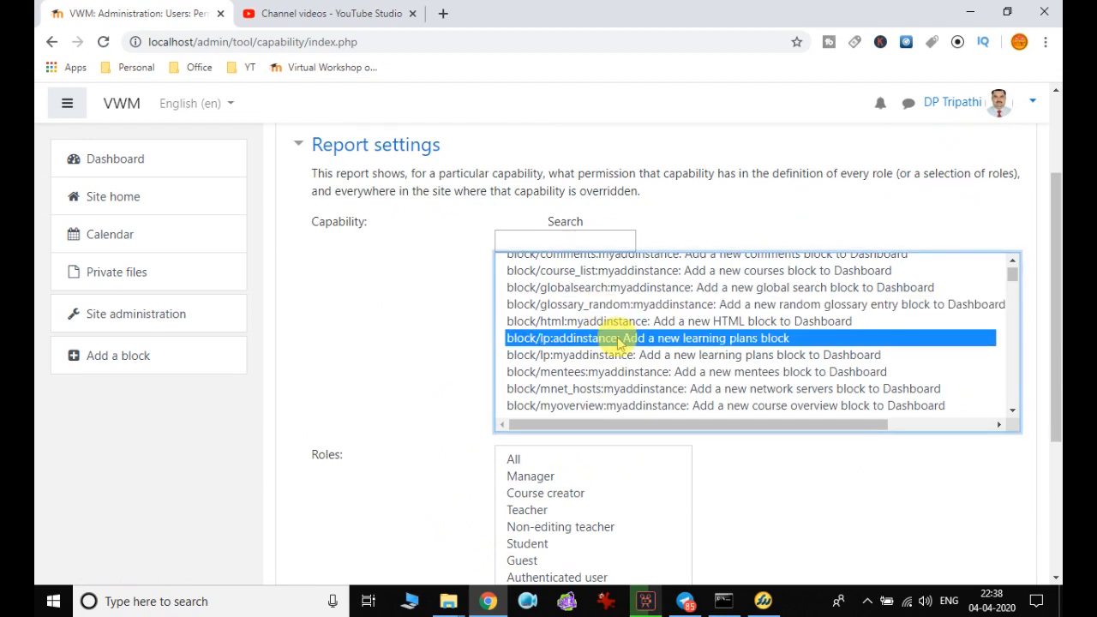
left_click(619, 289, "ctrl")
left_click(600, 305, "ctrl")
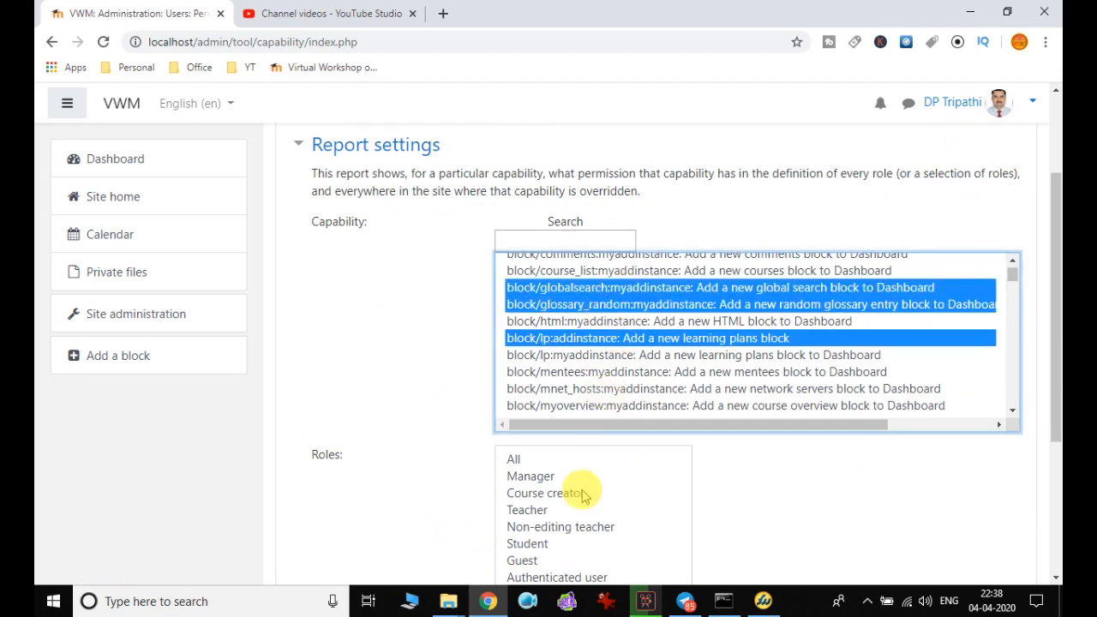
left_click(531, 476)
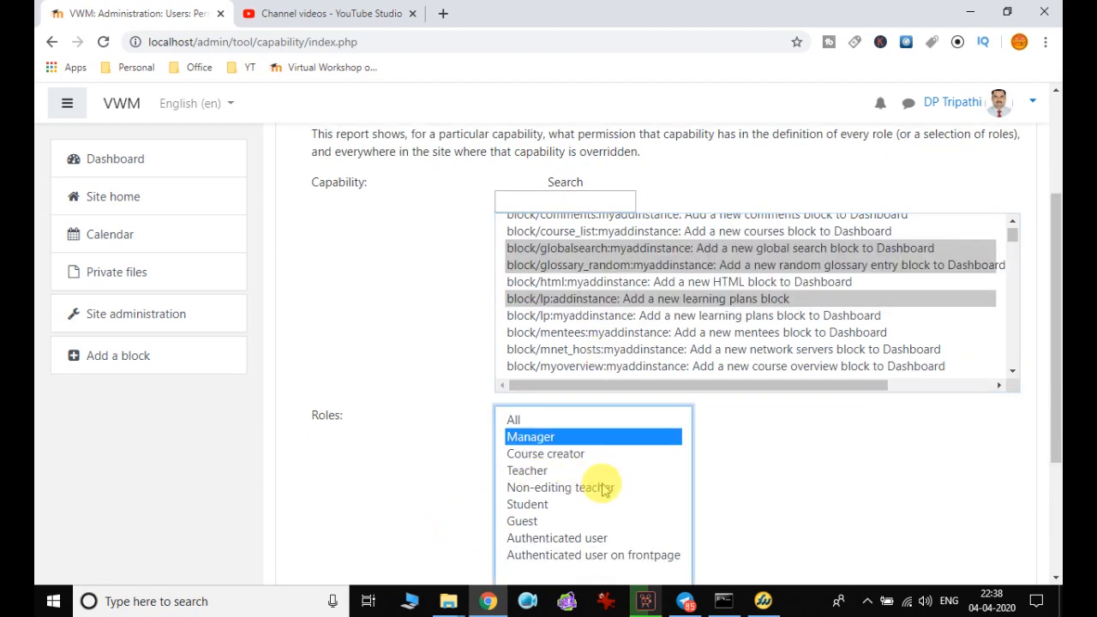
scroll(600, 485, "down", 3)
left_click(555, 415)
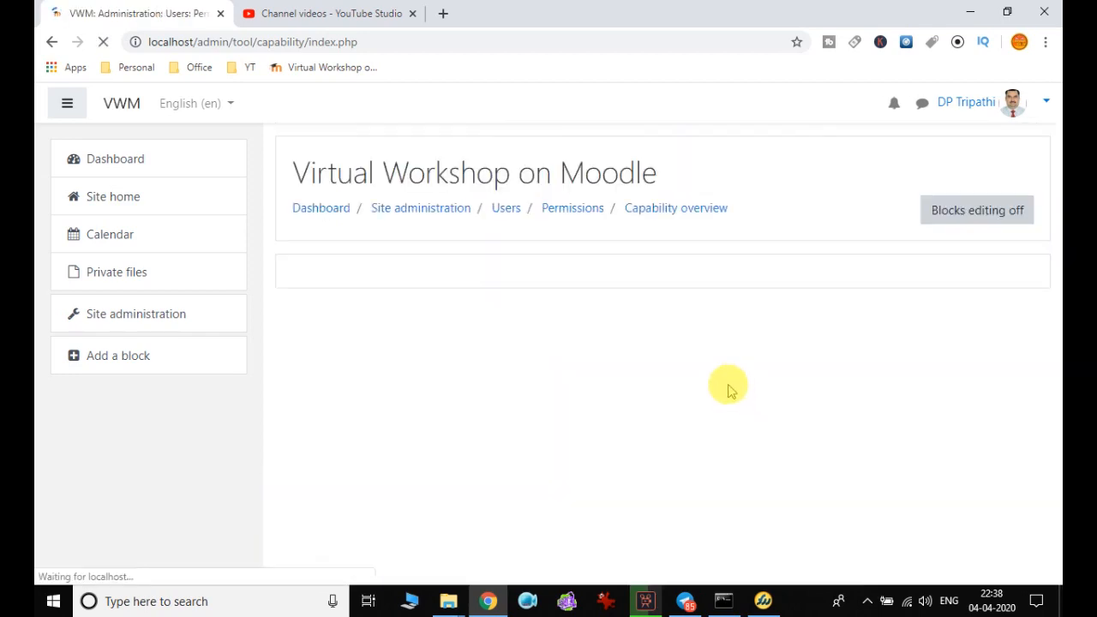
Examine the Manager role's system permissions in the report, along with the other available capabilities and roles.
scroll(437, 437, "down", 8)
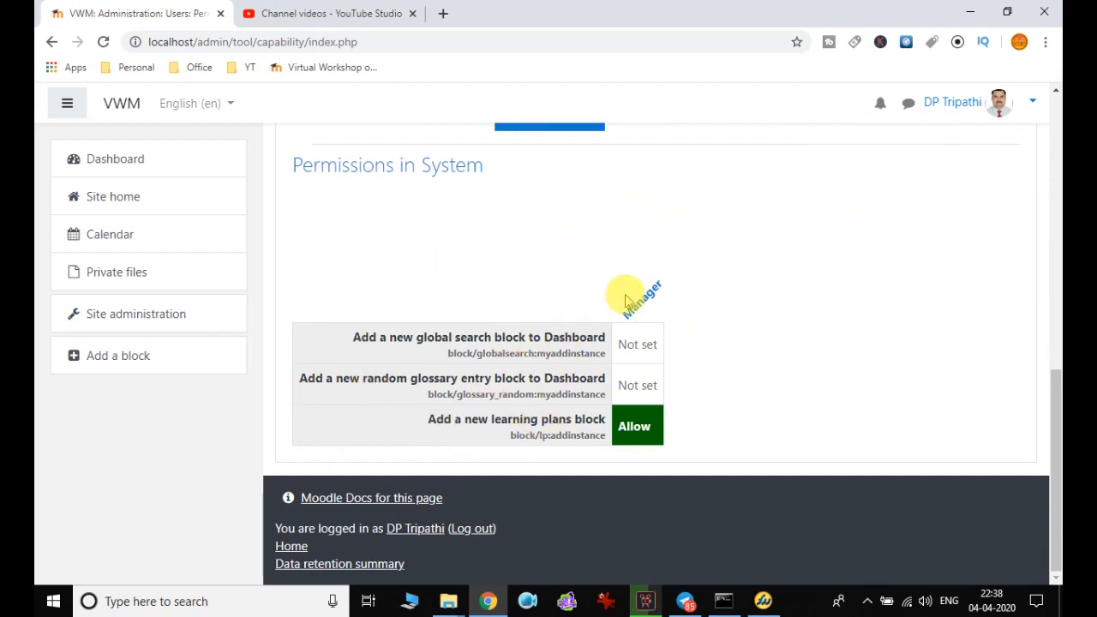
scroll(682, 420, "up", 5)
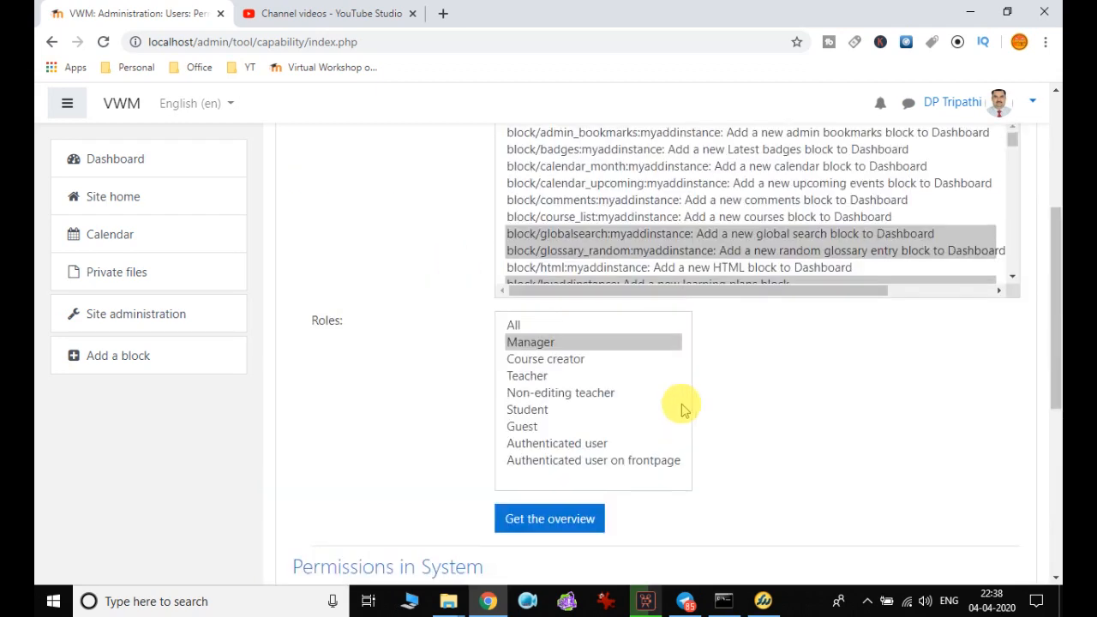
scroll(682, 410, "up", 3)
scroll(583, 484, "down", 5)
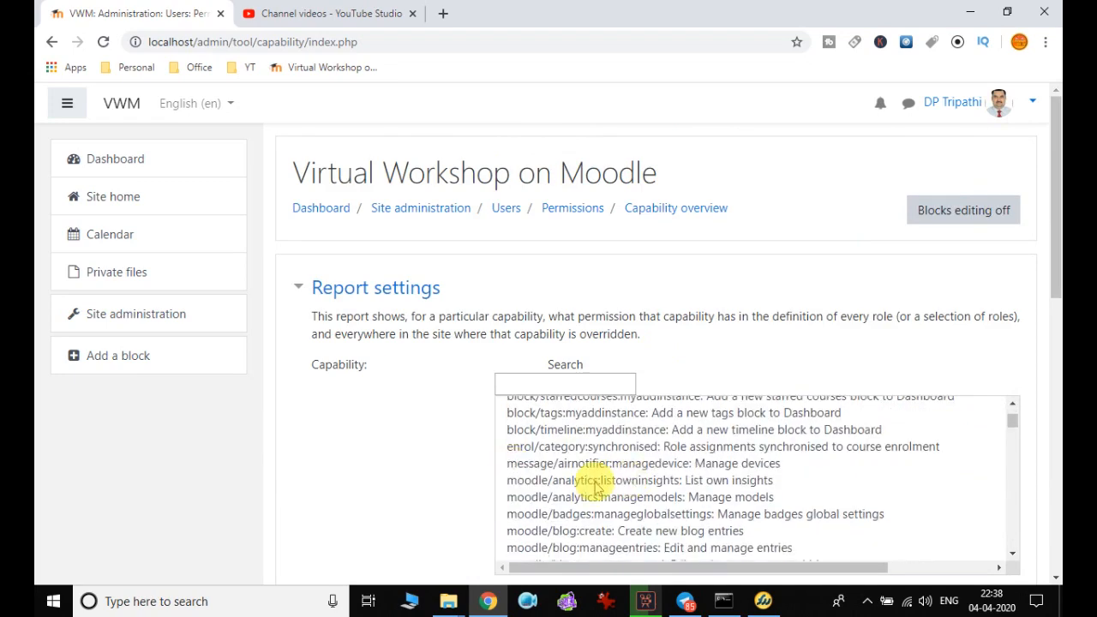
scroll(440, 463, "down", 4)
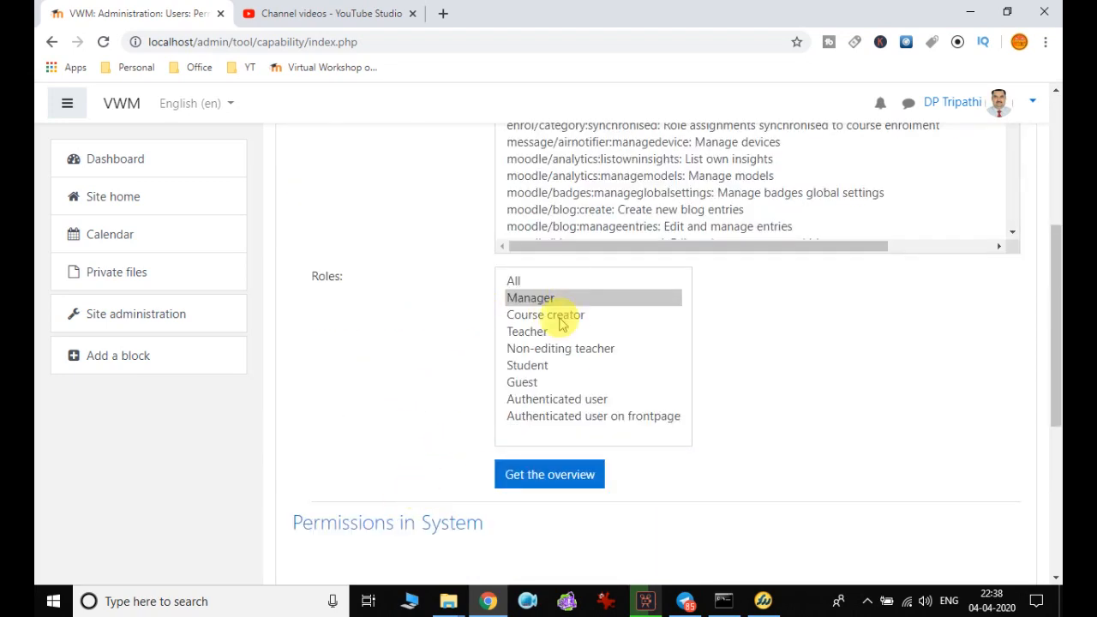
scroll(706, 360, "up", 4)
scroll(737, 420, "up", 5)
scroll(754, 463, "down", 3)
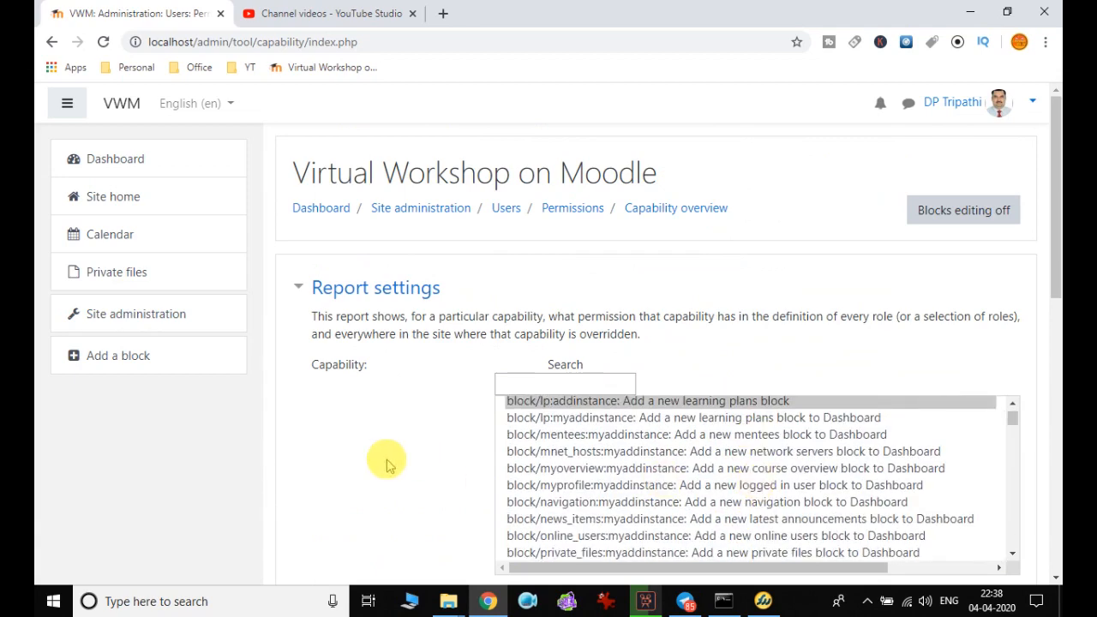
scroll(385, 461, "down", 3)
Return from the Capability overview to the Users section of Site administration and dismiss the comment notification.
right_click(838, 385)
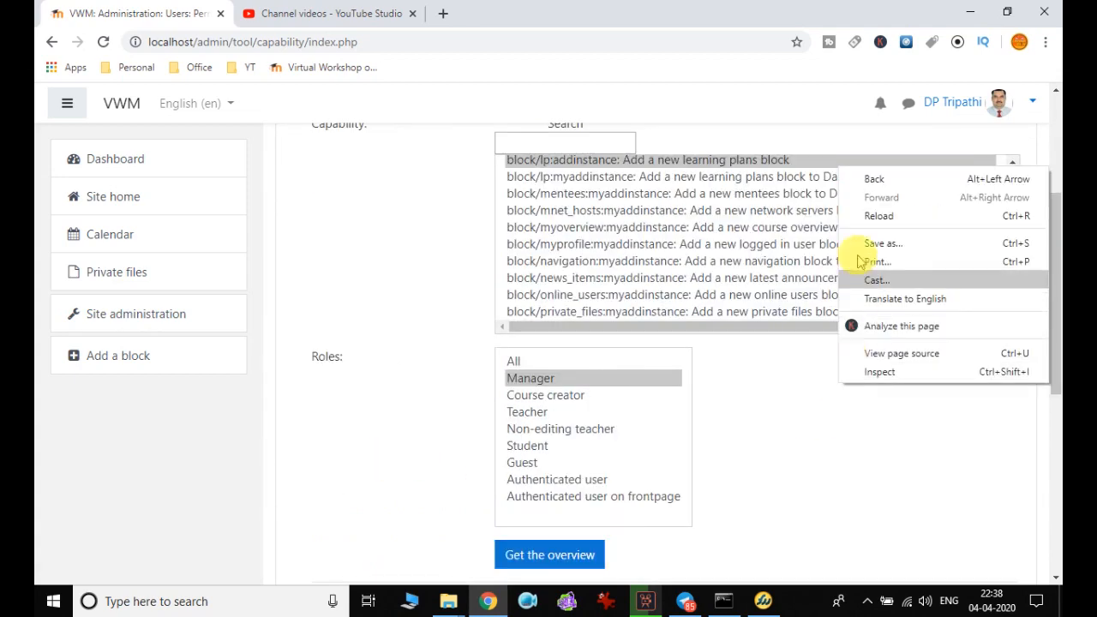
left_click(866, 178)
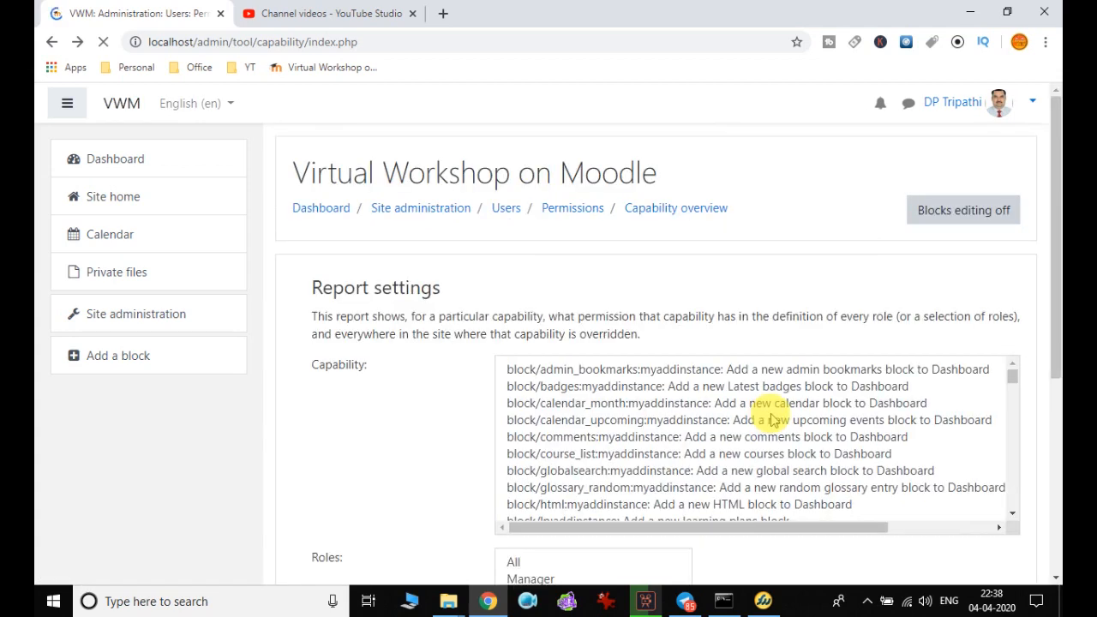
scroll(716, 263, "down", 5)
right_click(717, 253)
left_click(742, 261)
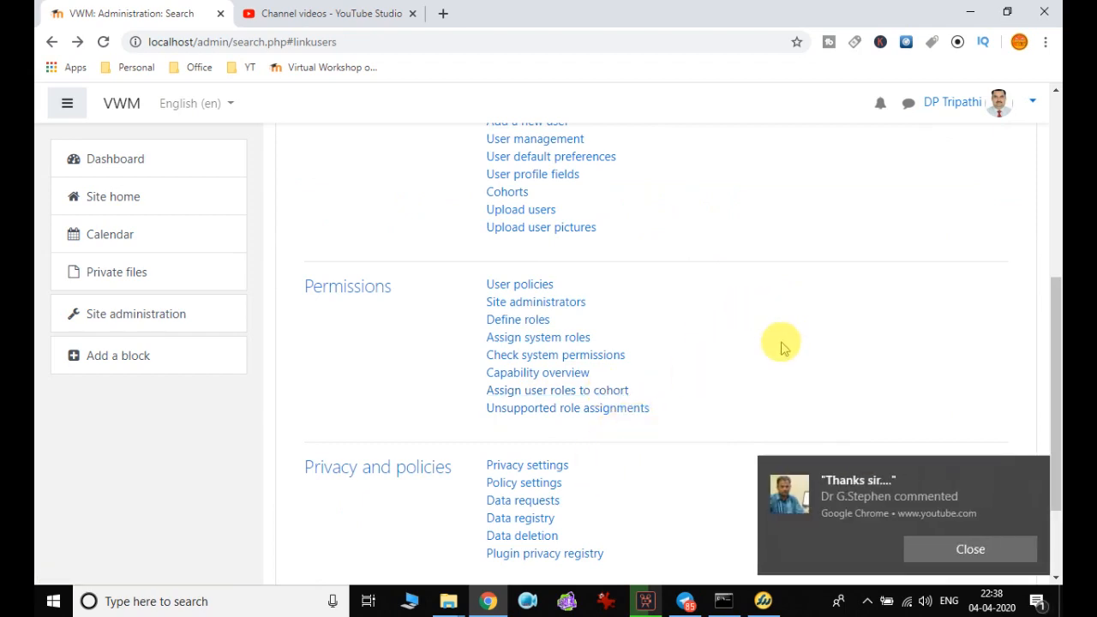
left_click(973, 553)
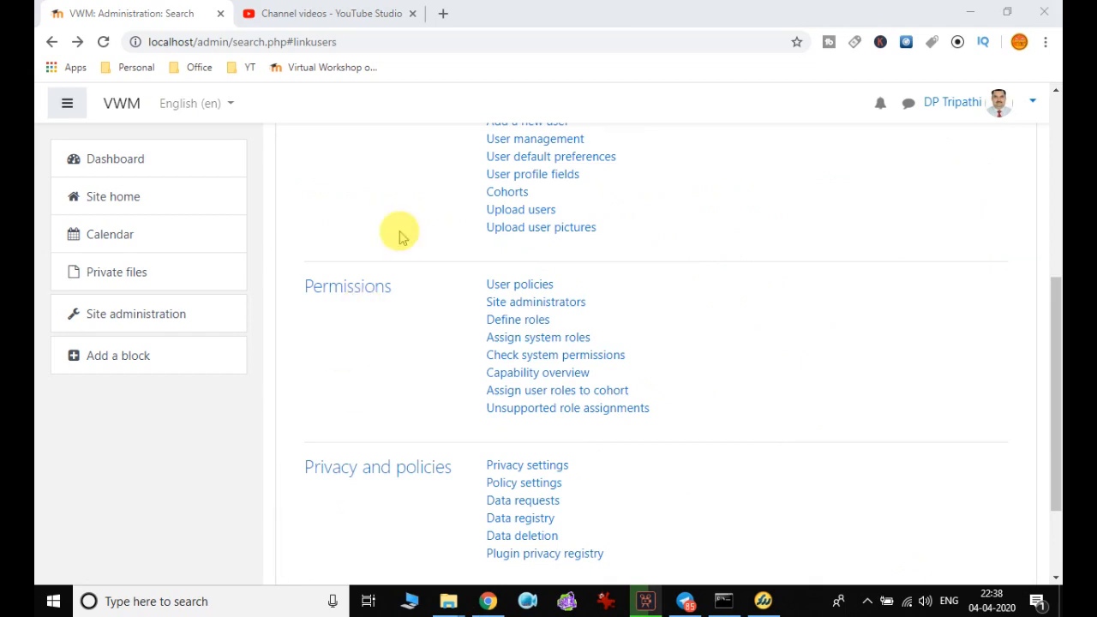
scroll(402, 363, "up", 4)
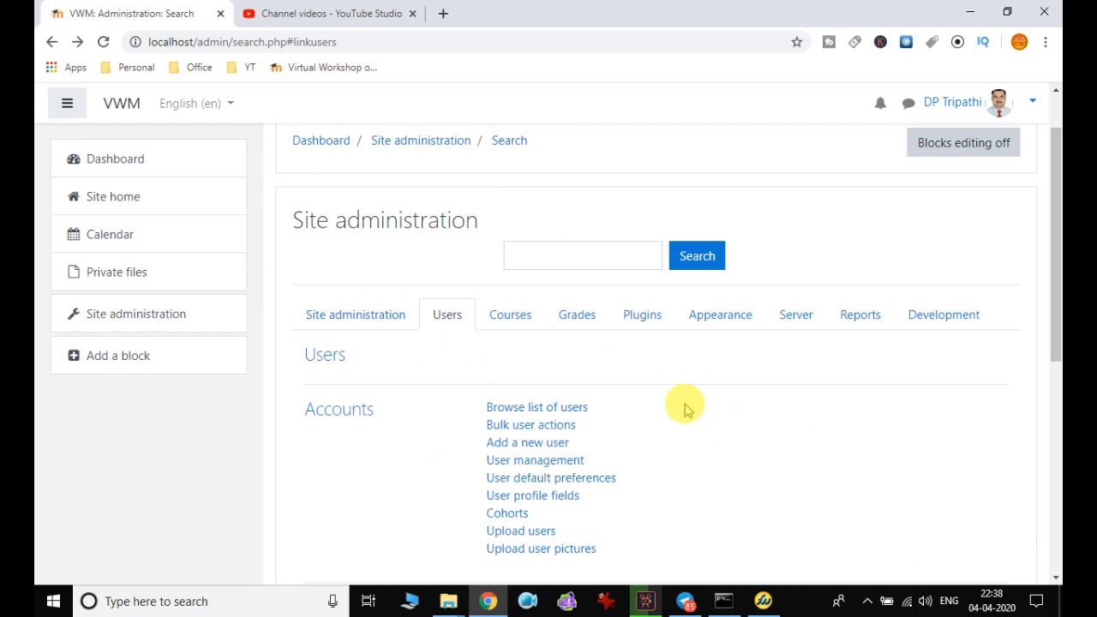
scroll(444, 345, "up", 1)
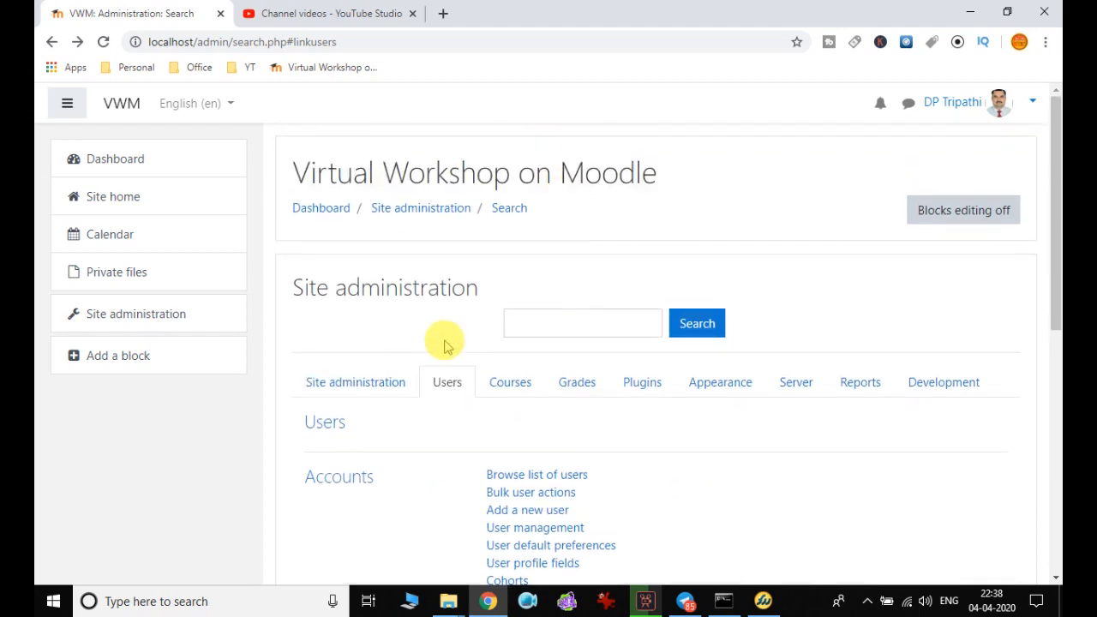
scroll(444, 345, "down", 5)
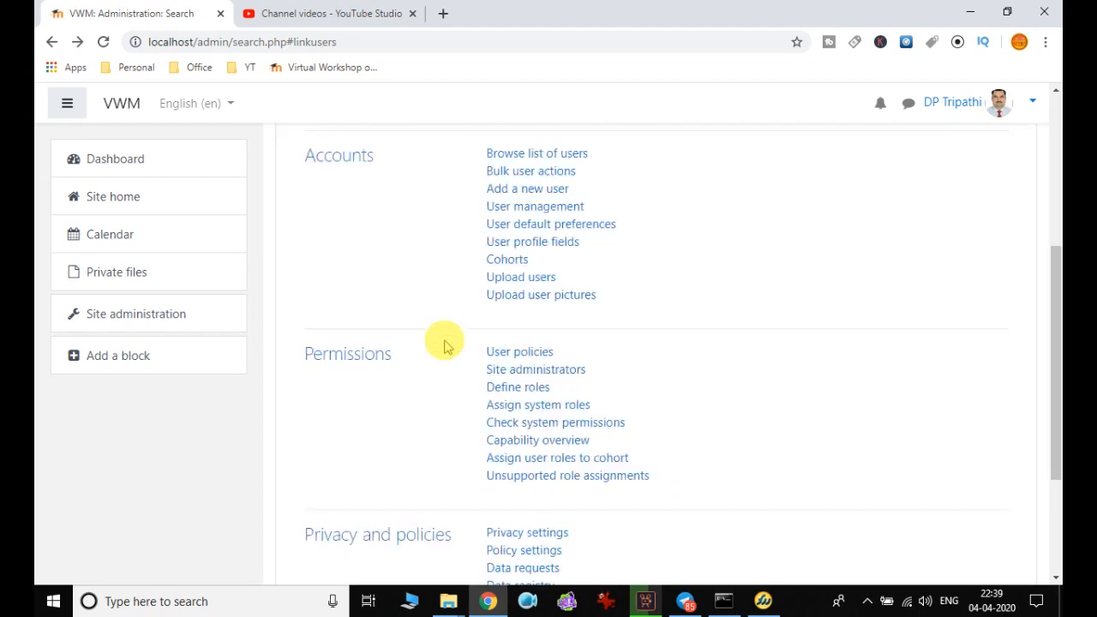
scroll(444, 345, "up", 4)
scroll(444, 345, "up", 1)
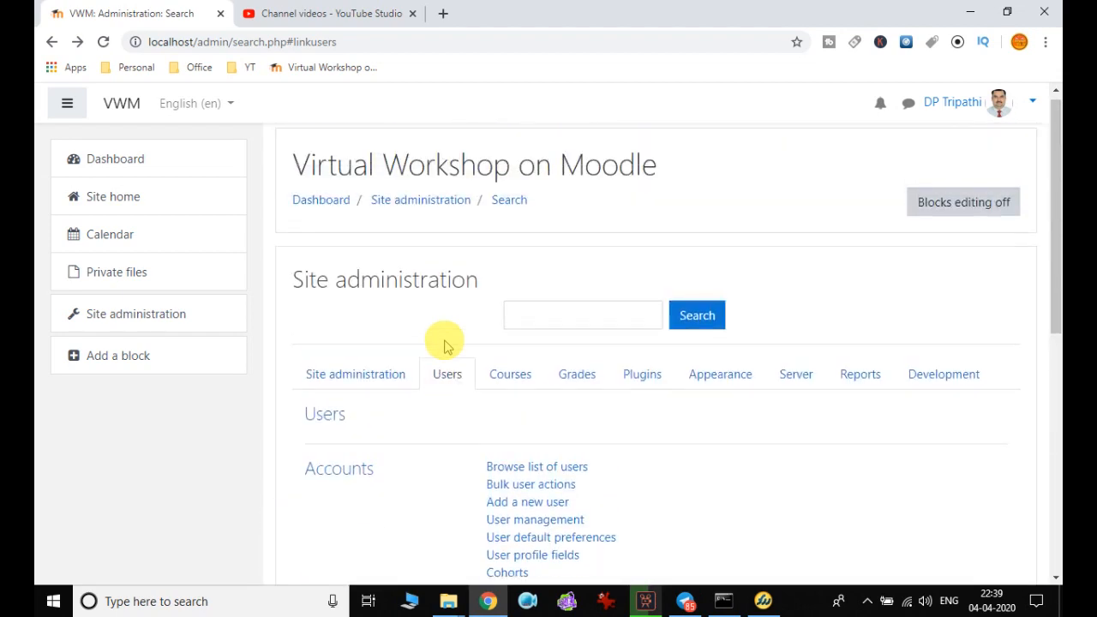